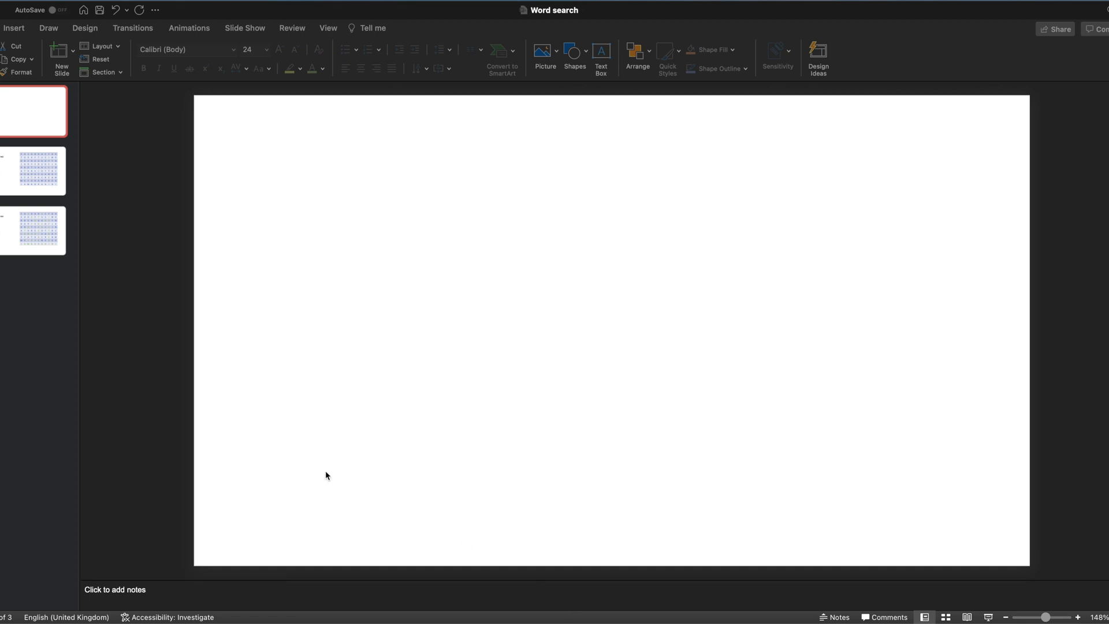
Review the Page Setup paper sizes and keep the slide at Widescreen, cancelling without changes
click(83, 32)
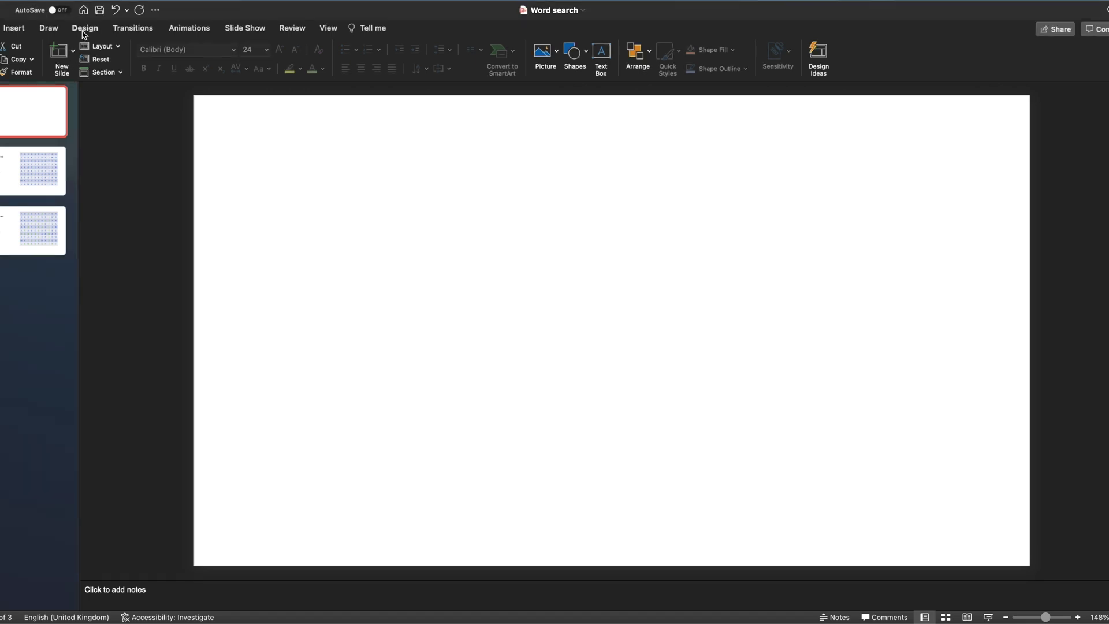
click(83, 32)
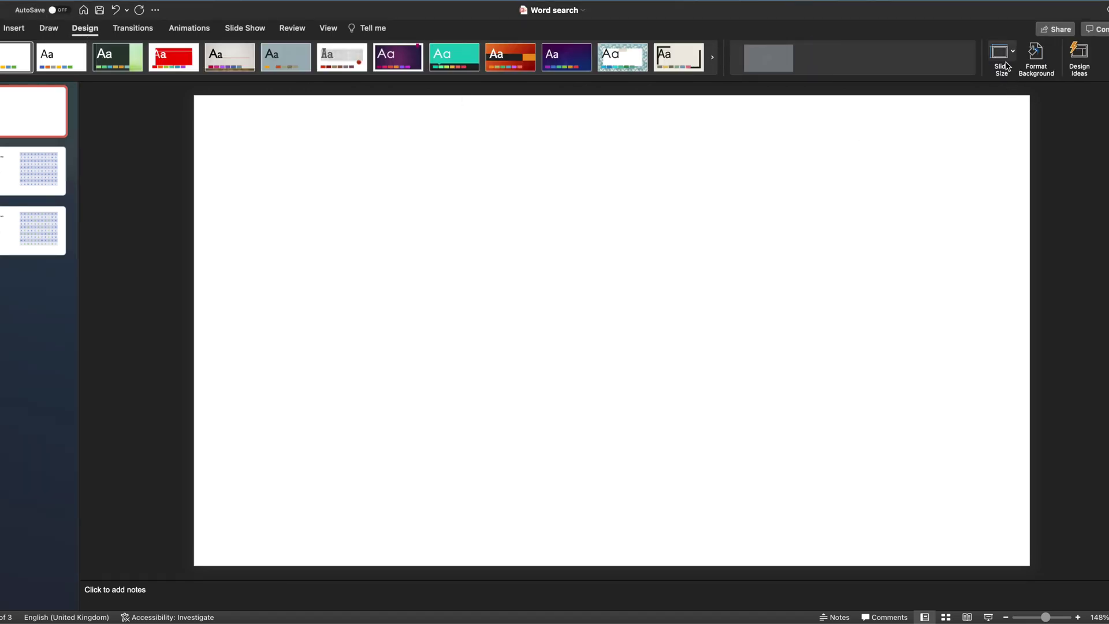
click(1008, 64)
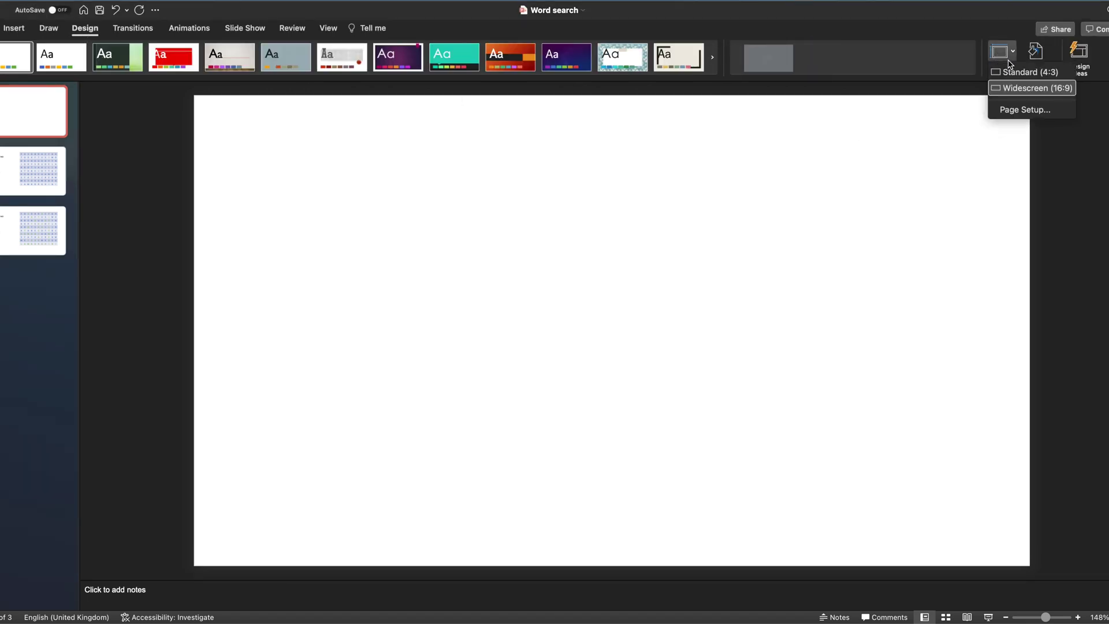
click(1005, 112)
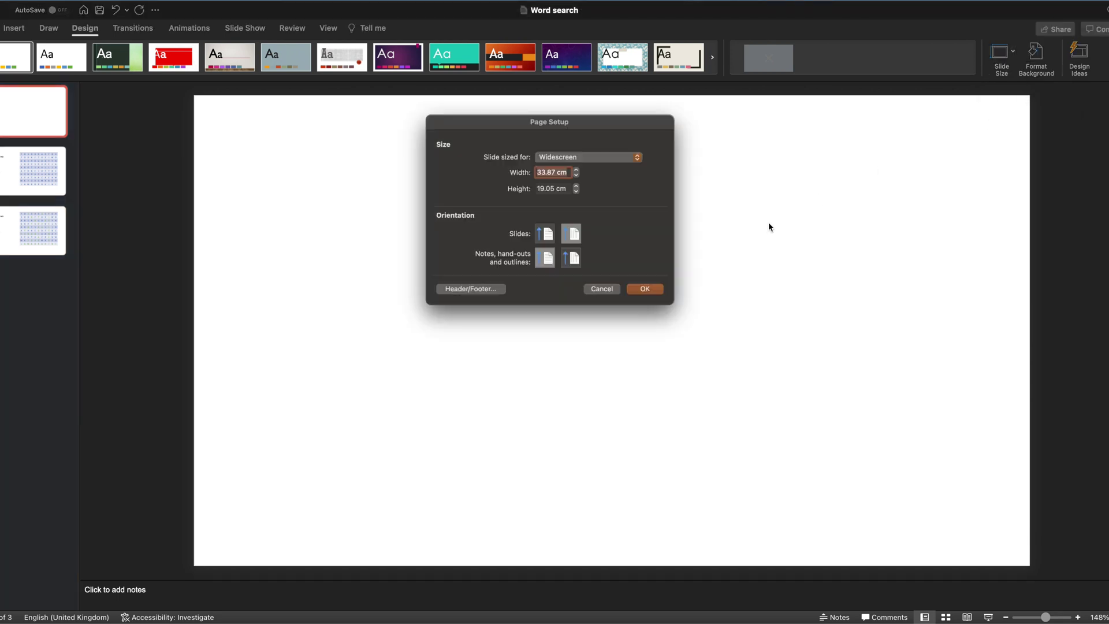
click(648, 152)
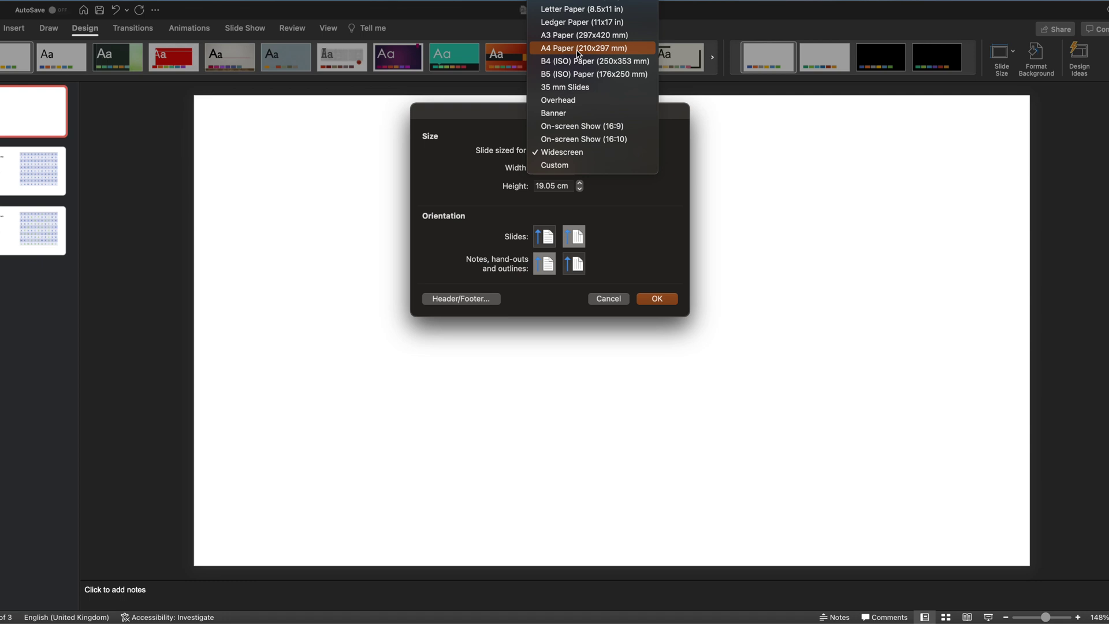
click(820, 220)
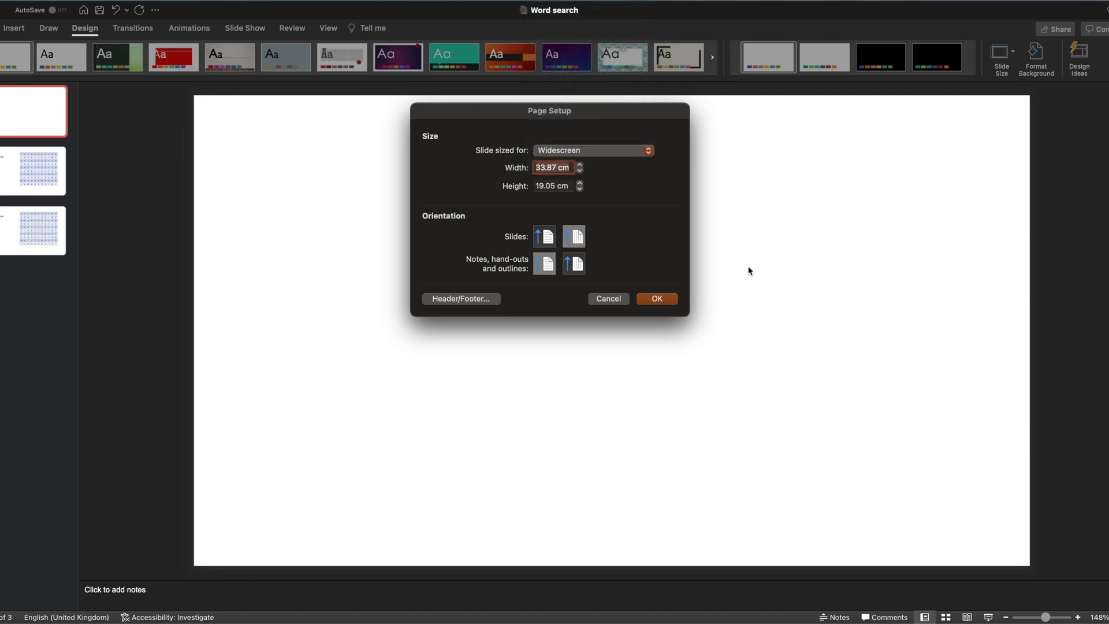
click(608, 300)
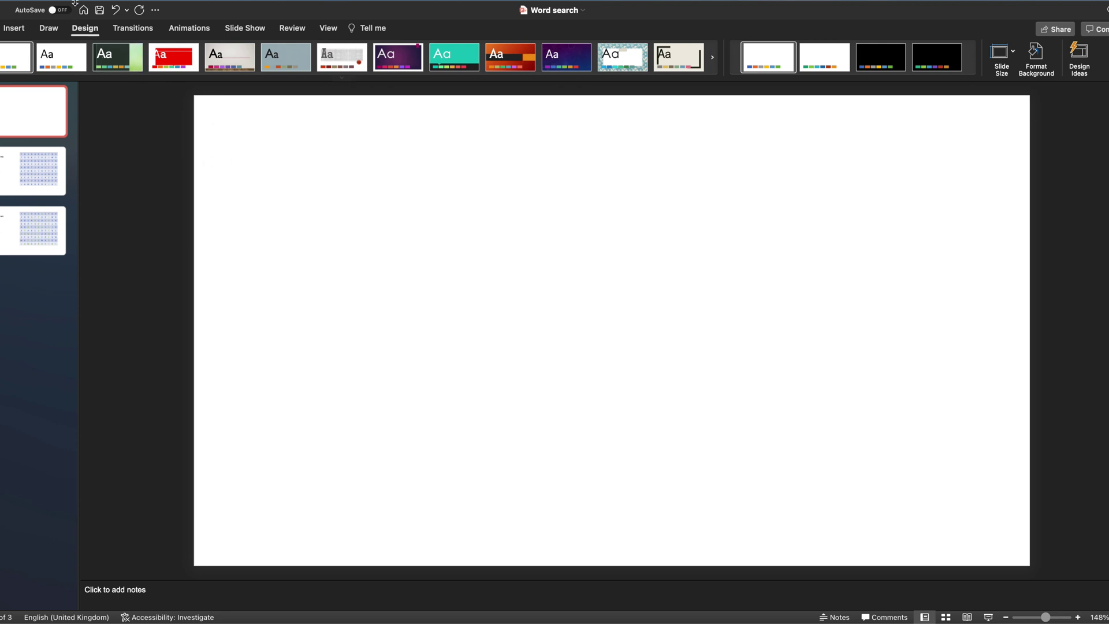
Add a text box on the slide's left and paste the eight car brands, Skoda to Toyota
click(118, 0)
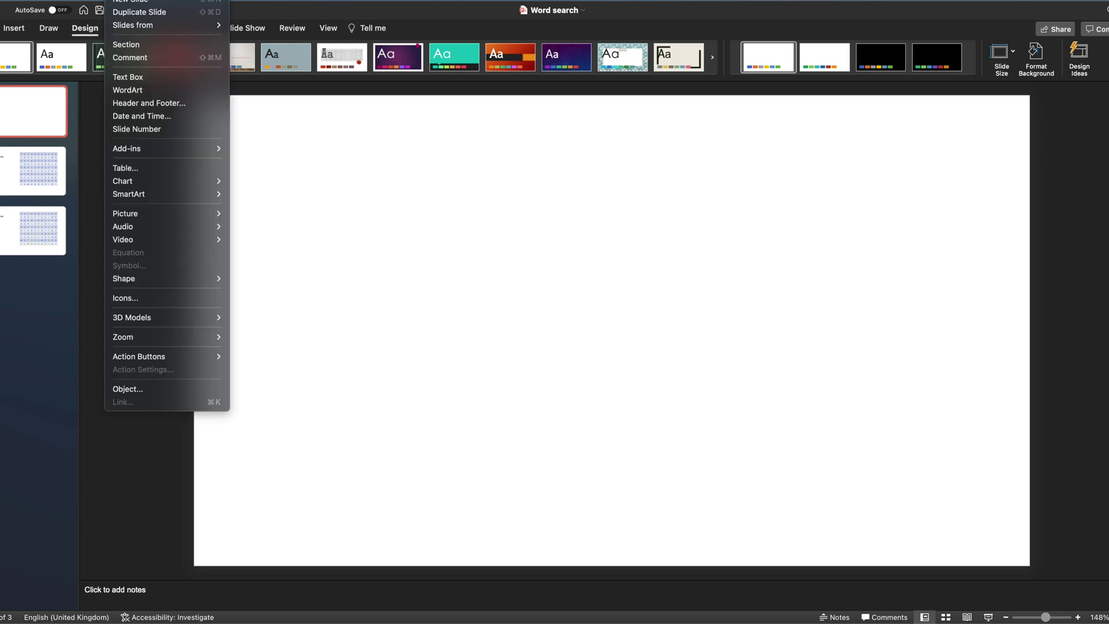
click(127, 76)
click(260, 204)
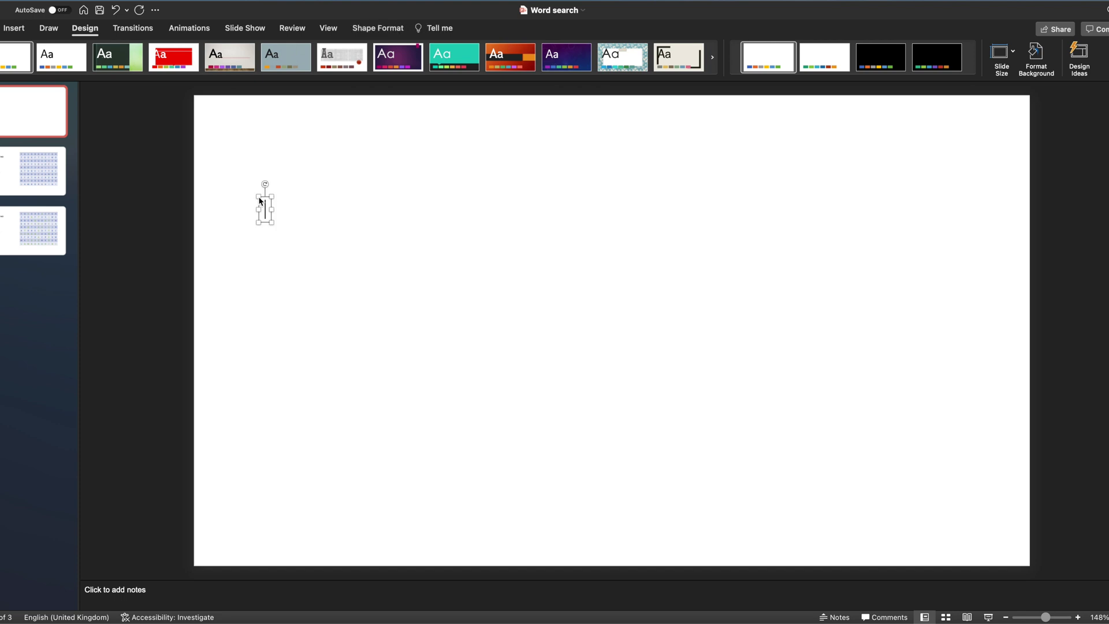
text(Skoda Audi Ford Bentley Lamborghini Dacia Honda Toyota)
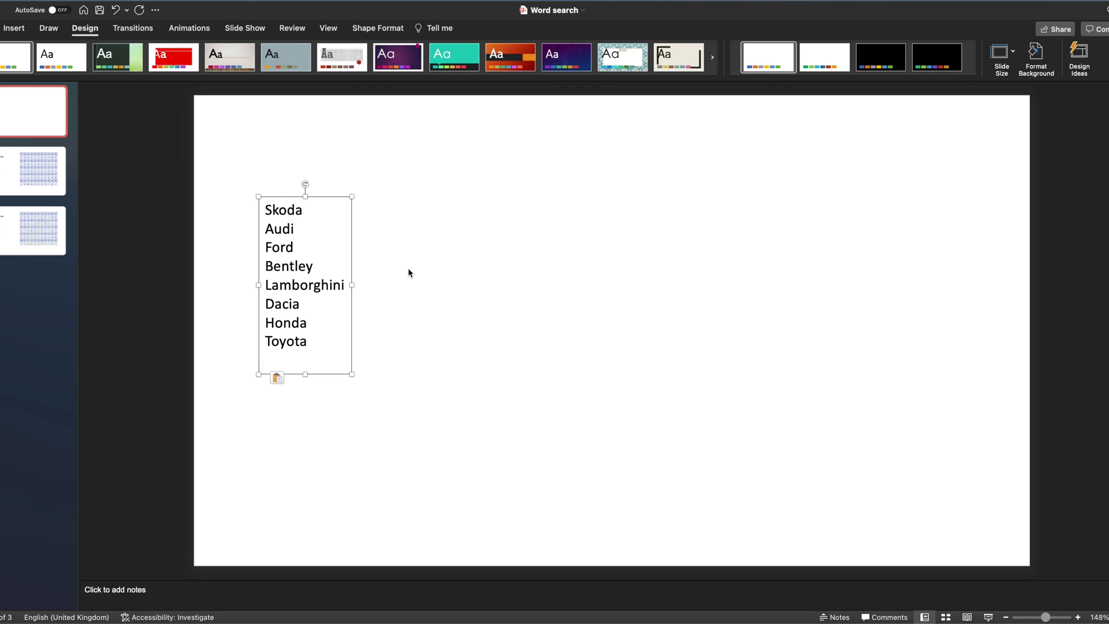
click(325, 156)
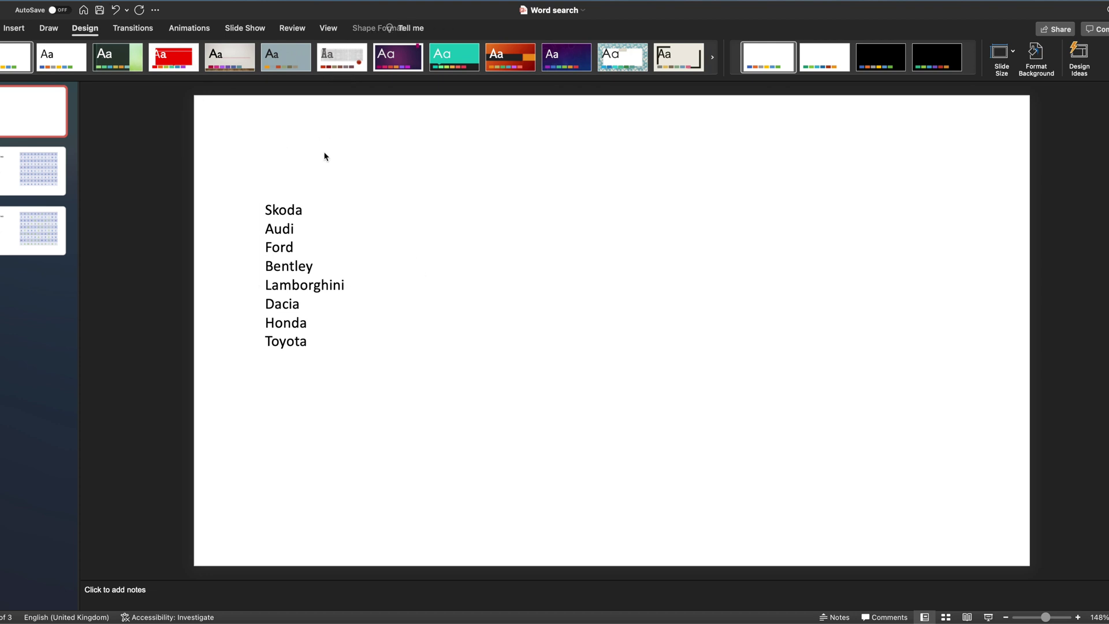
click(124, 0)
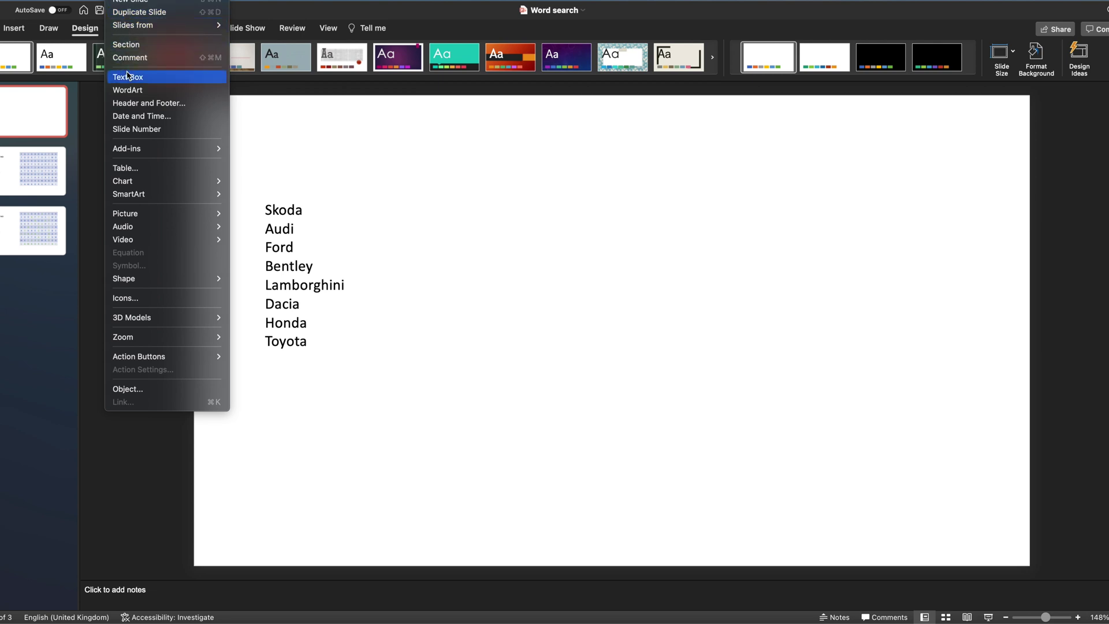
Insert a table with 11 columns and 11 rows
click(152, 168)
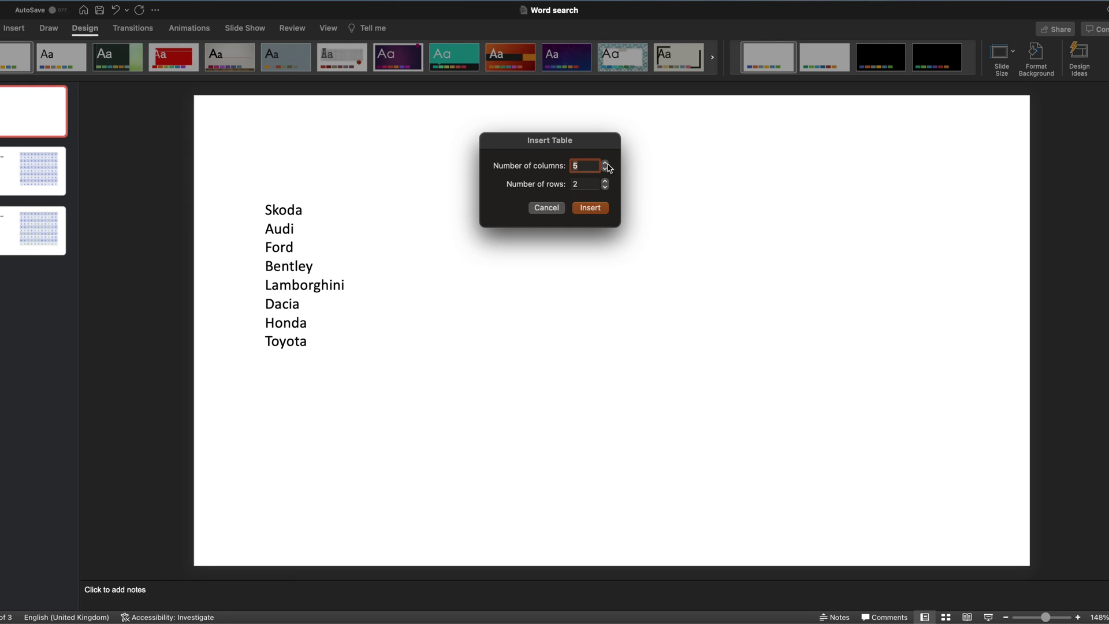
click(606, 164)
click(605, 163)
click(606, 164)
click(606, 164)
click(605, 182)
click(605, 182)
click(606, 182)
click(605, 182)
click(606, 182)
click(605, 182)
click(605, 182)
click(605, 182)
click(592, 209)
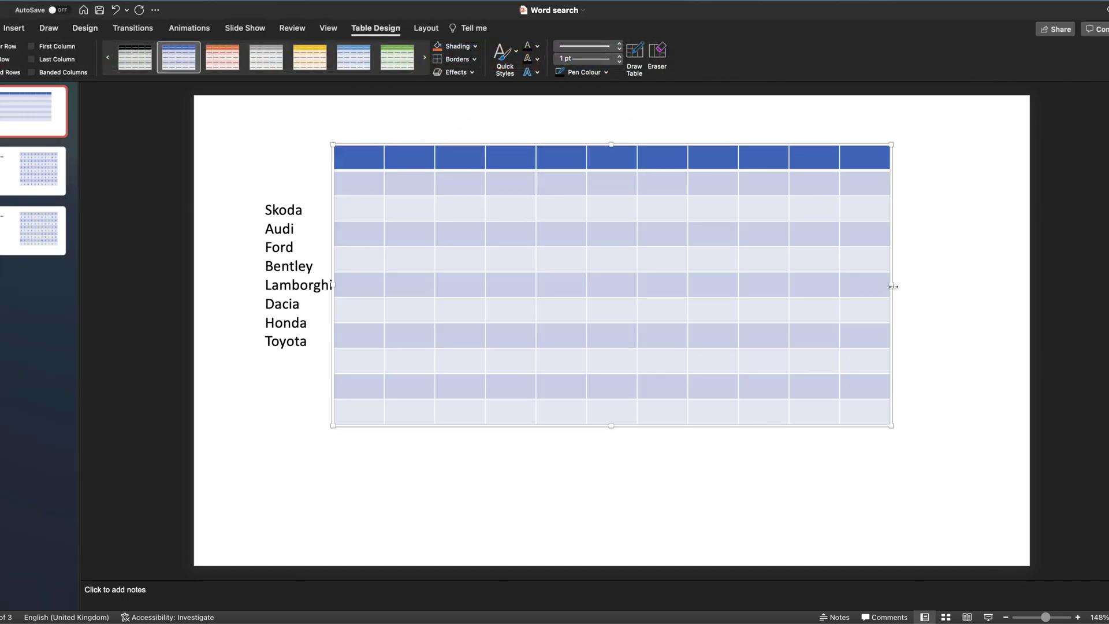
Resize the table into a squarer grid, move it right of the list, and drop header-row styling
drag(893, 286, 807, 288)
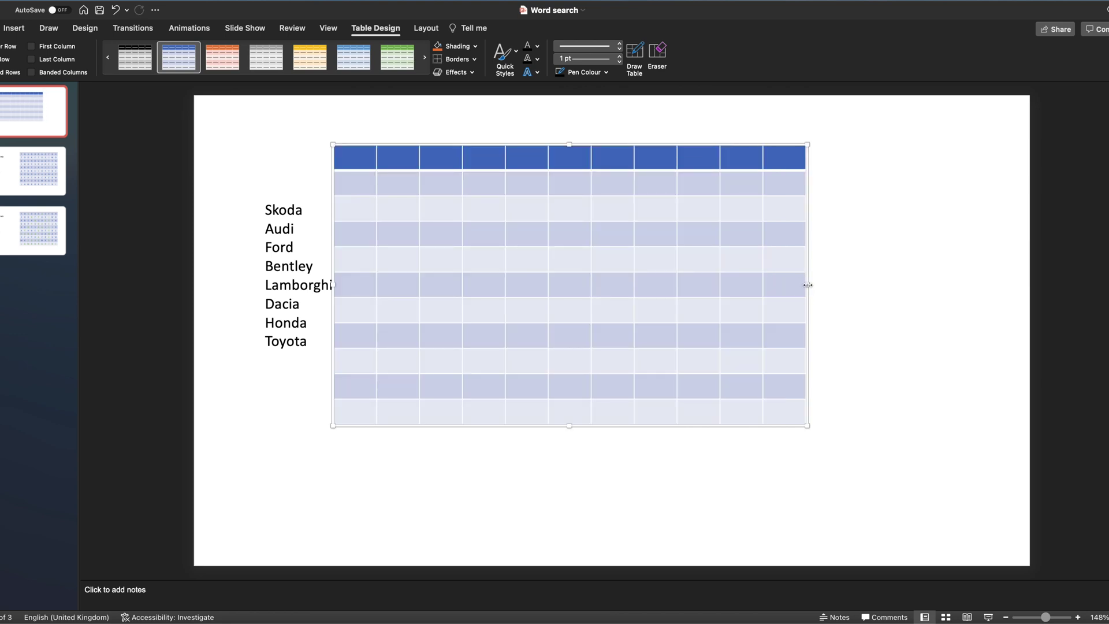
drag(808, 285, 774, 285)
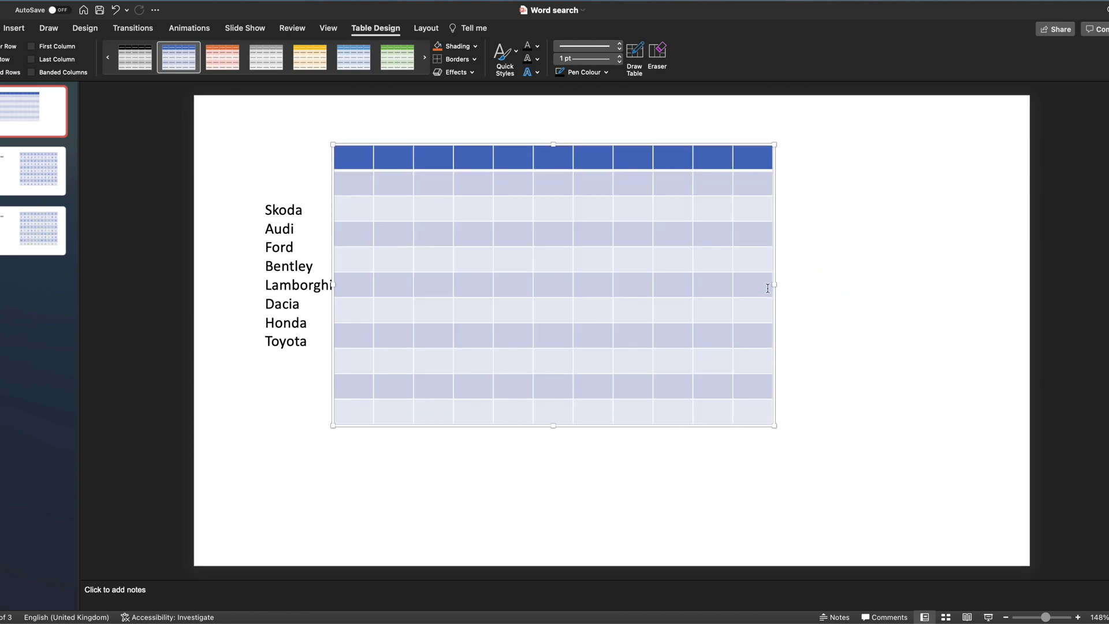
drag(774, 426, 766, 473)
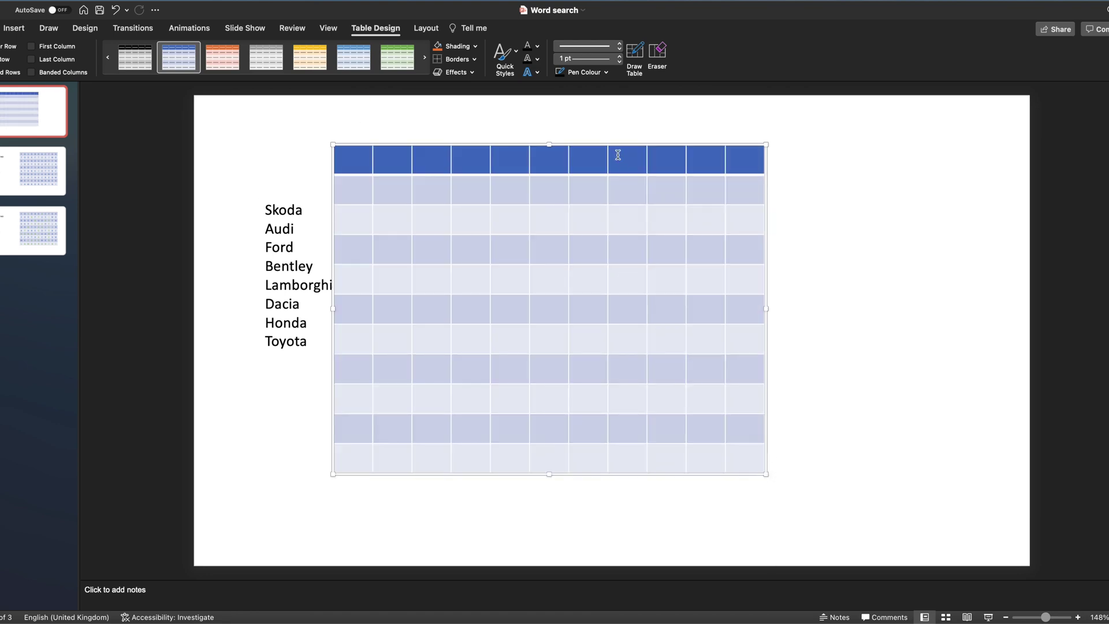
drag(637, 144, 748, 160)
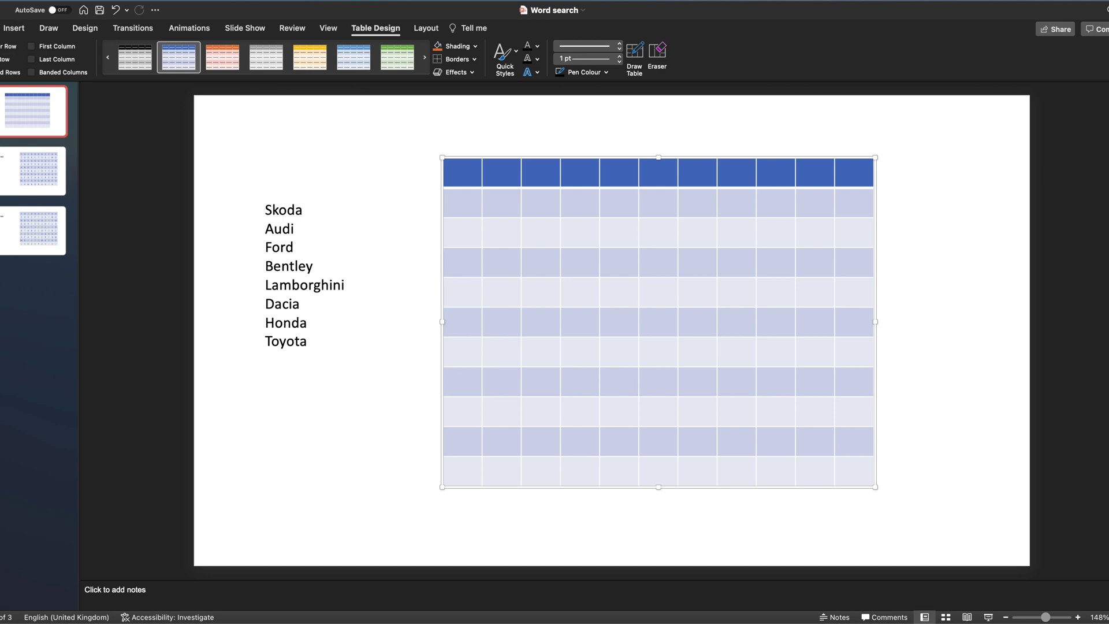
click(9, 46)
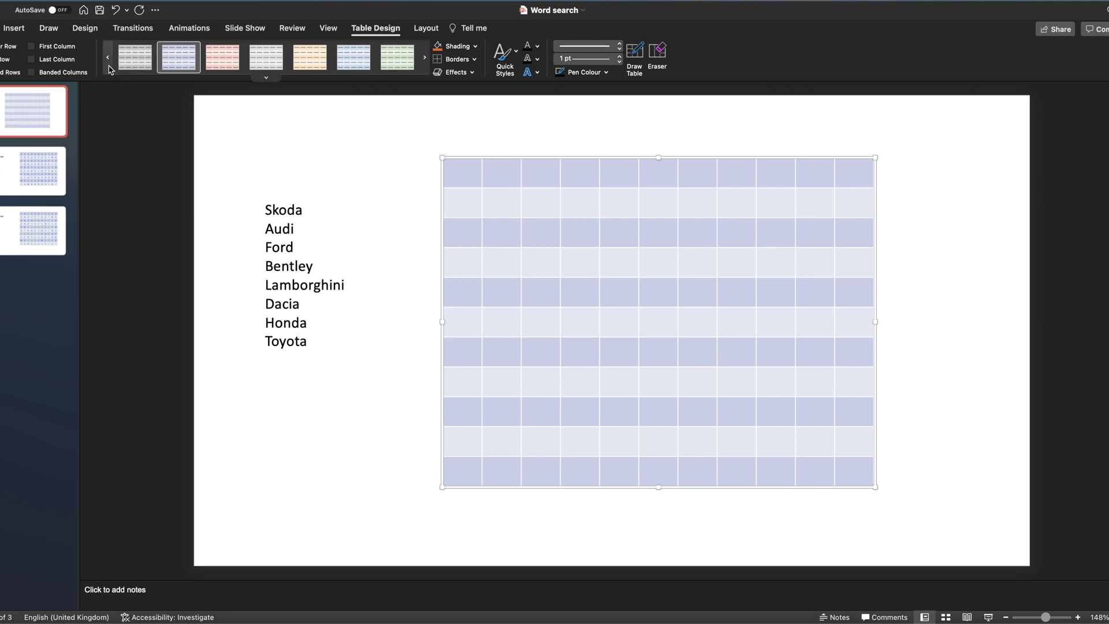
Open and dismiss the cell Shading colours, then select the S in the top-left cell
click(475, 47)
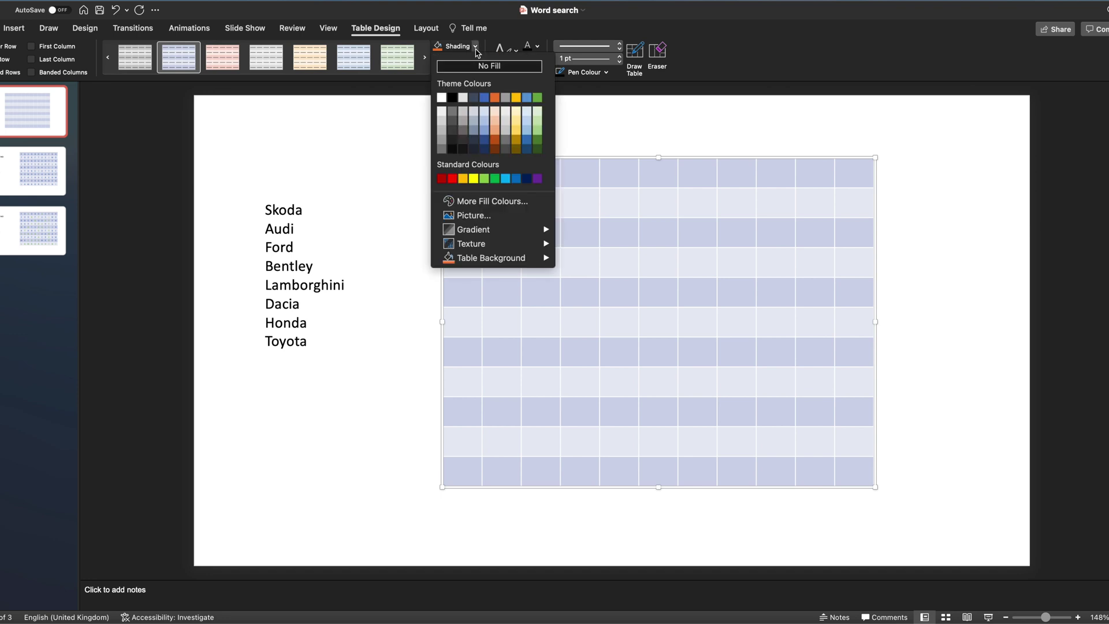
click(355, 166)
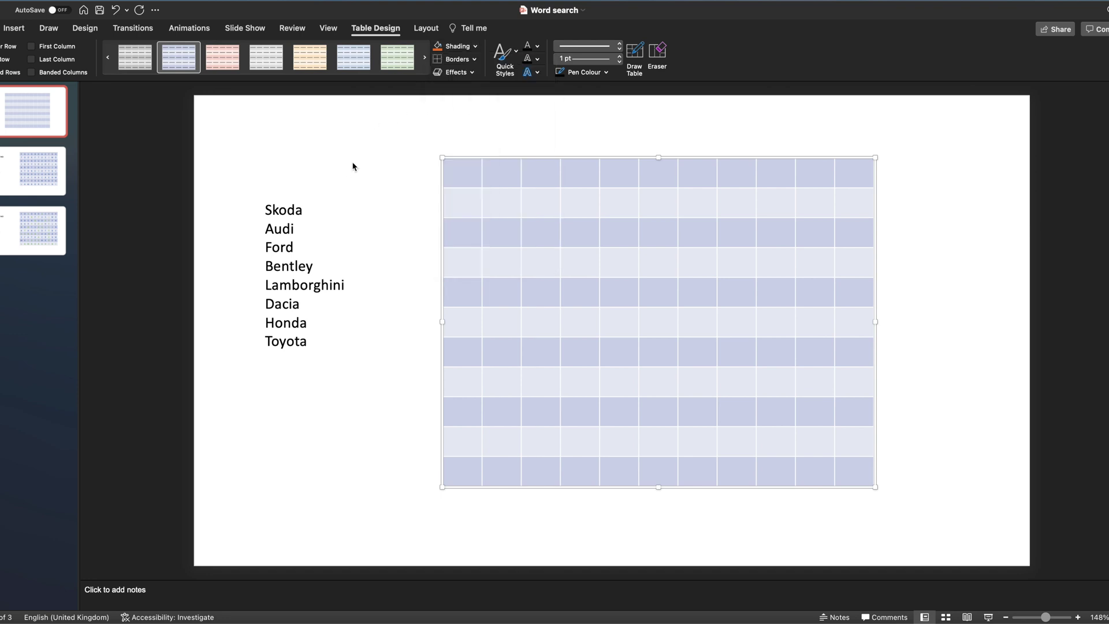
click(460, 169)
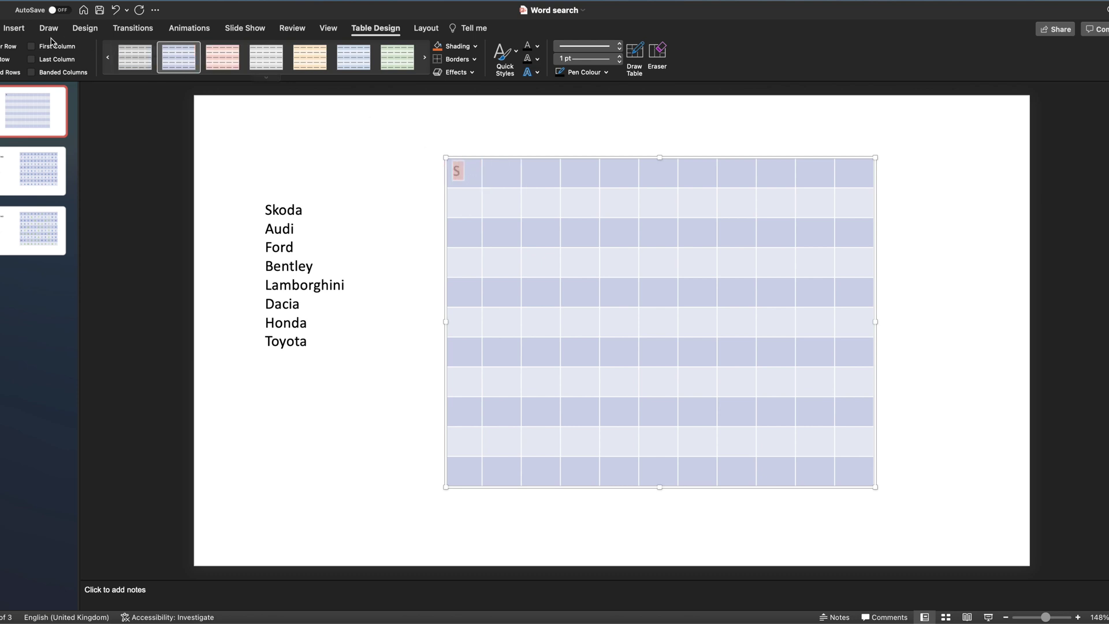
Make the S in the top-left cell size 20 and centre it
click(1, 27)
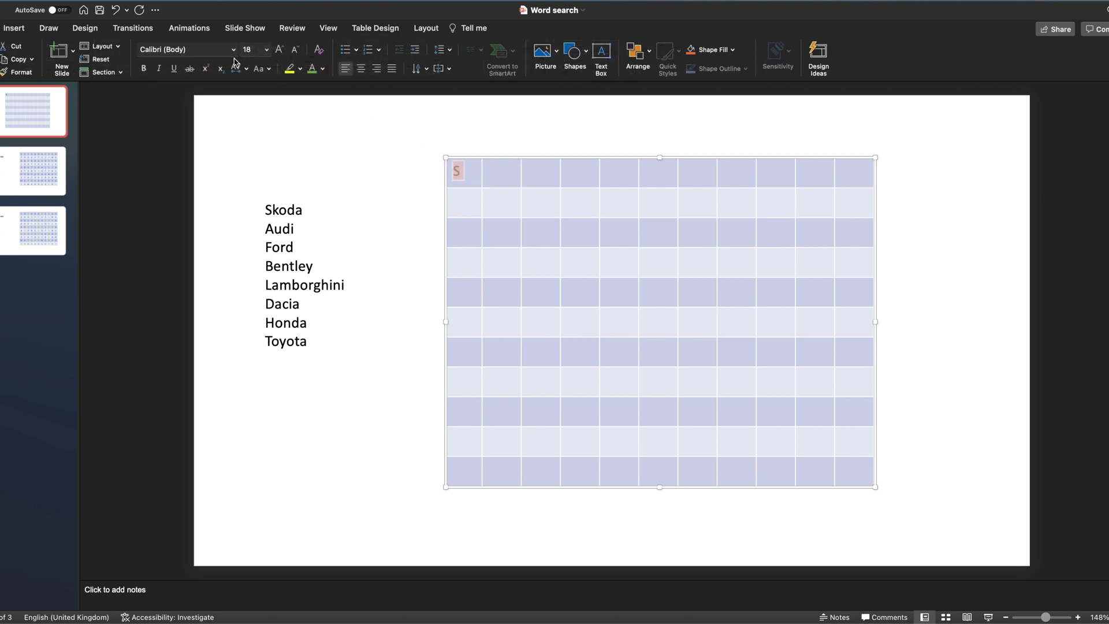
click(266, 50)
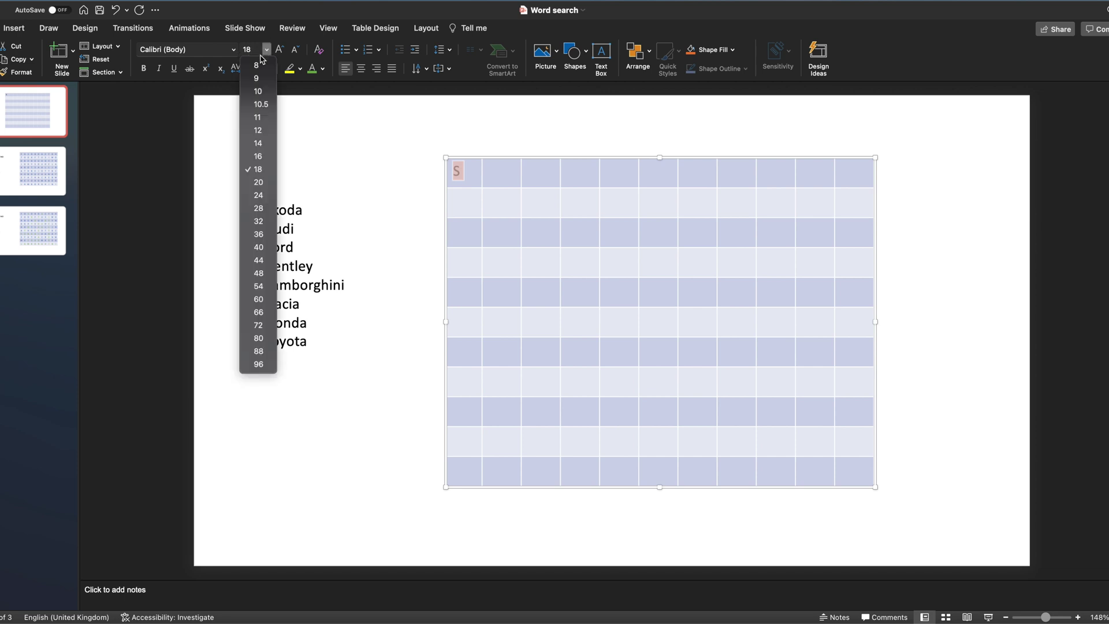
click(262, 182)
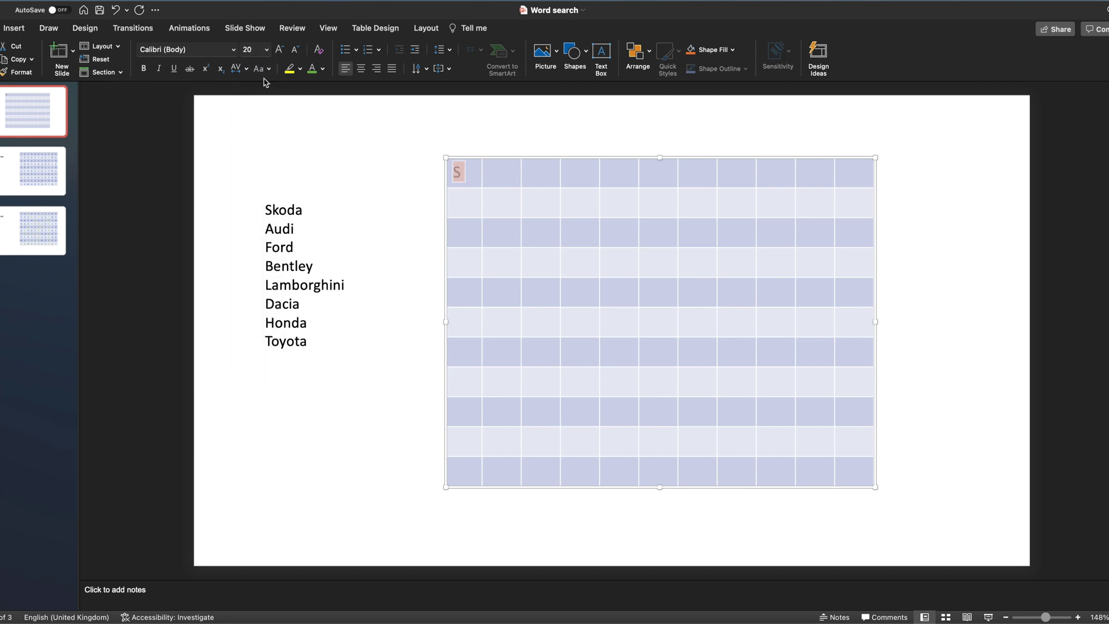
click(361, 71)
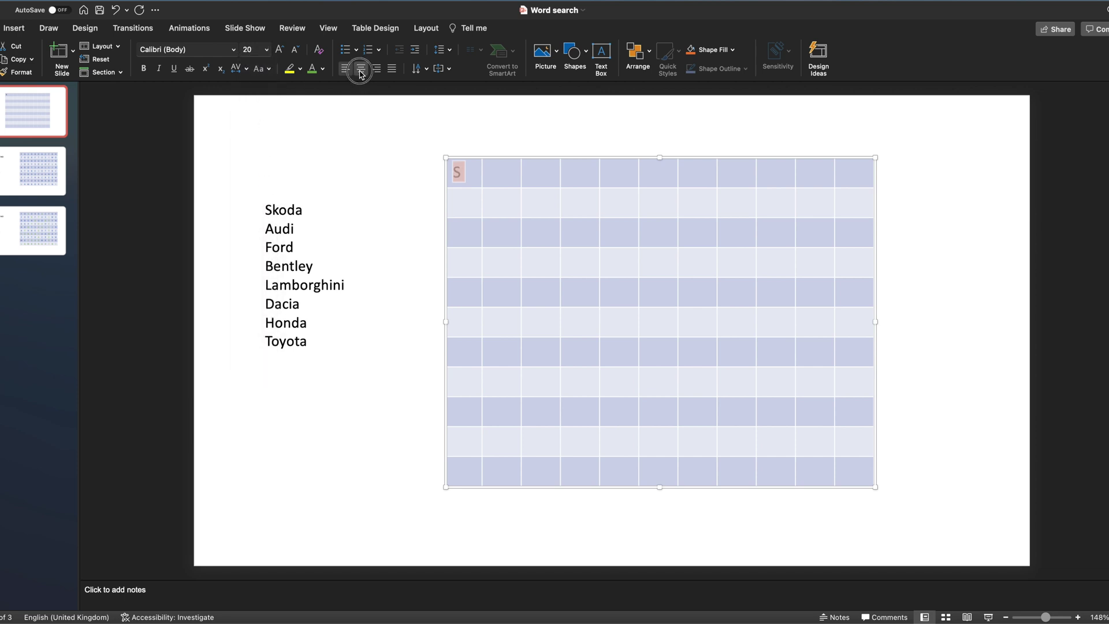
click(412, 175)
Select every table cell and set the font size to 21
drag(460, 172, 855, 479)
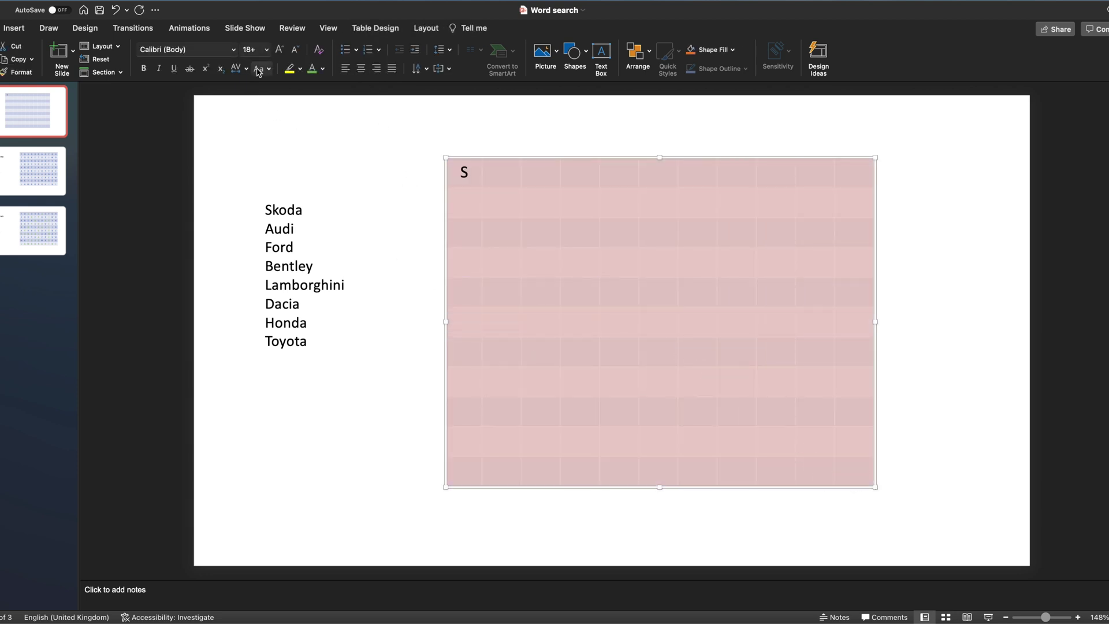
click(267, 50)
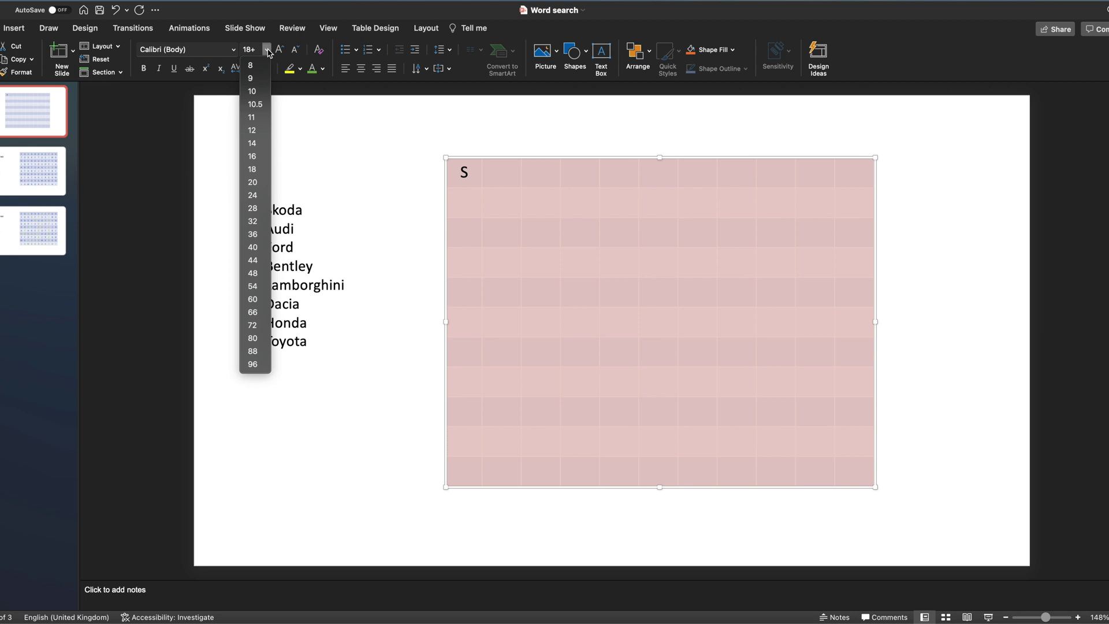
click(253, 182)
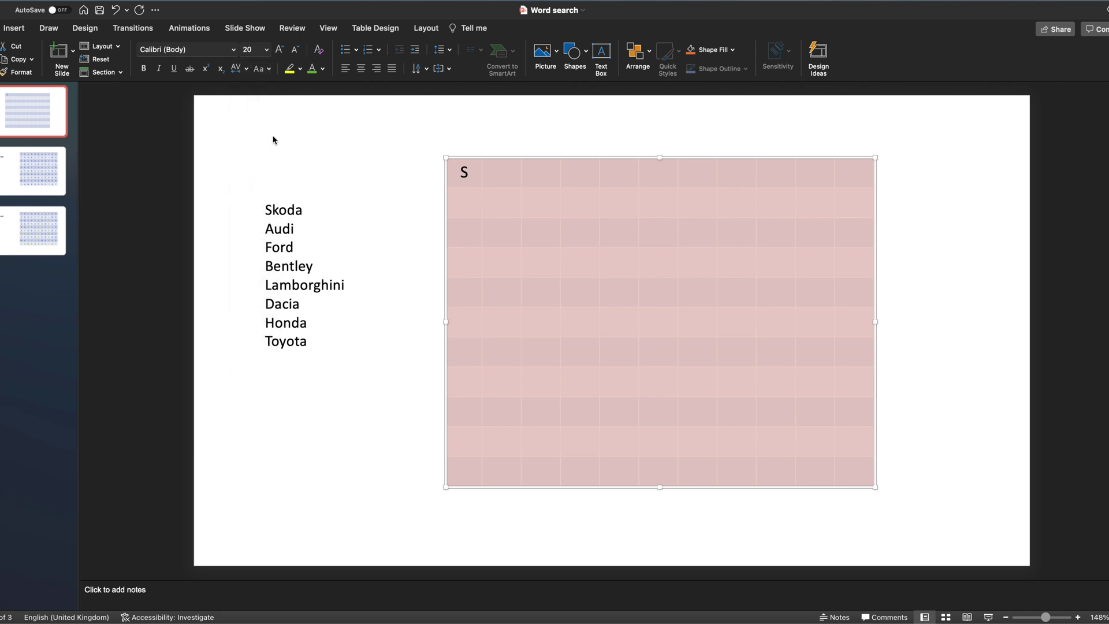
click(267, 51)
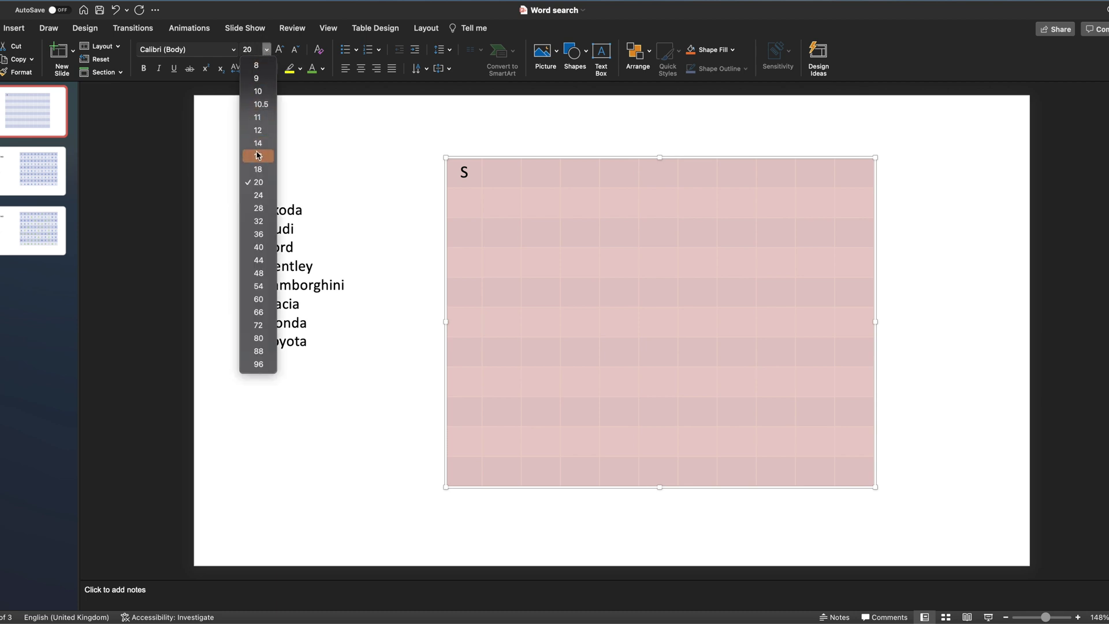
click(253, 51)
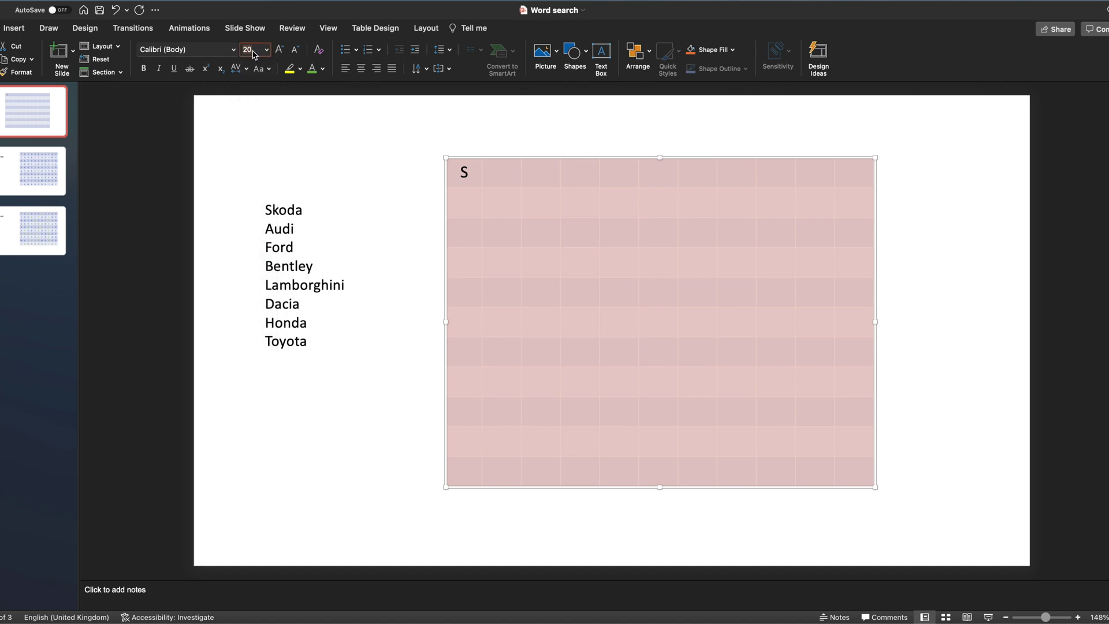
text(21)
click(359, 194)
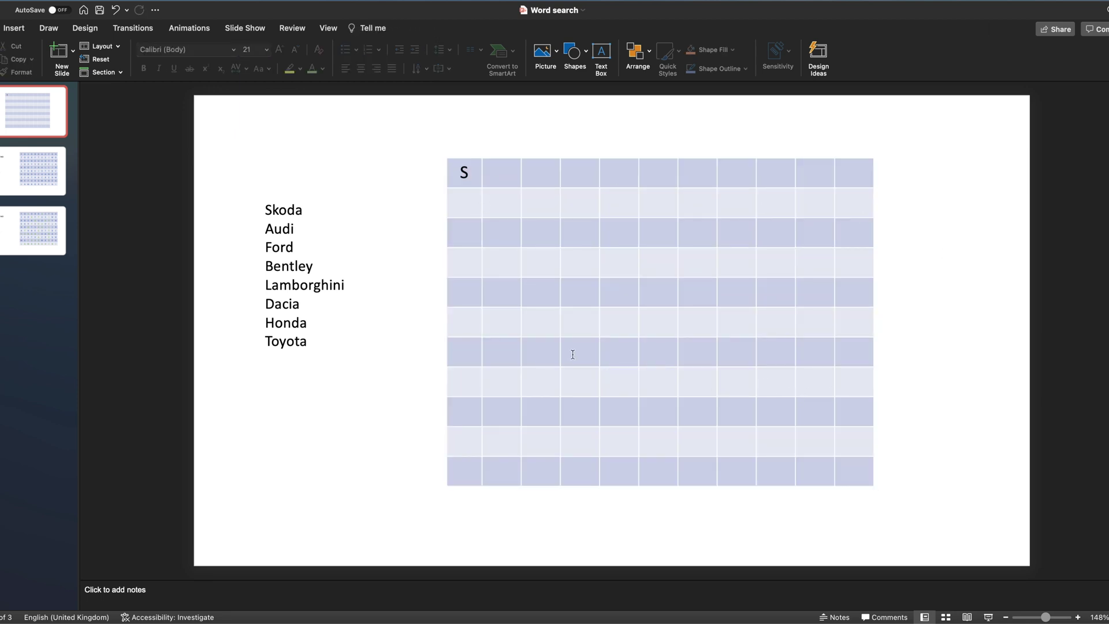
click(500, 205)
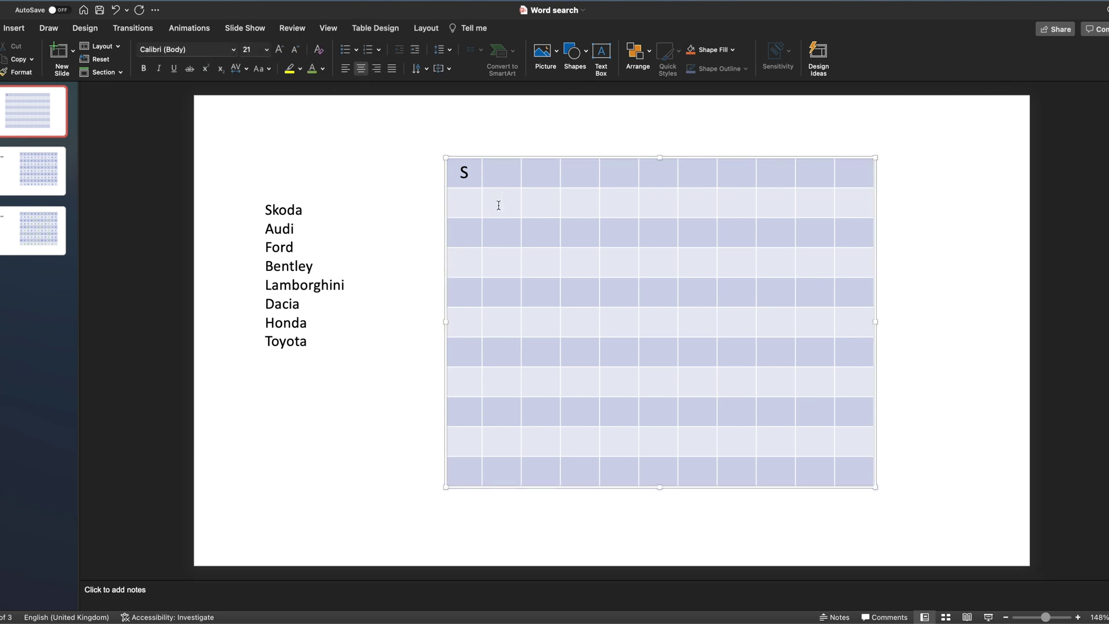
Type K, O, D, A diagonally from the S to spell SKODA
text(K)
click(541, 231)
text(O)
click(580, 264)
text(D)
click(616, 292)
text(A)
Type I, C, A, D down column 5 below the A so DACIA reads upward
click(618, 321)
text(I)
click(616, 352)
text(C)
click(619, 380)
text(A)
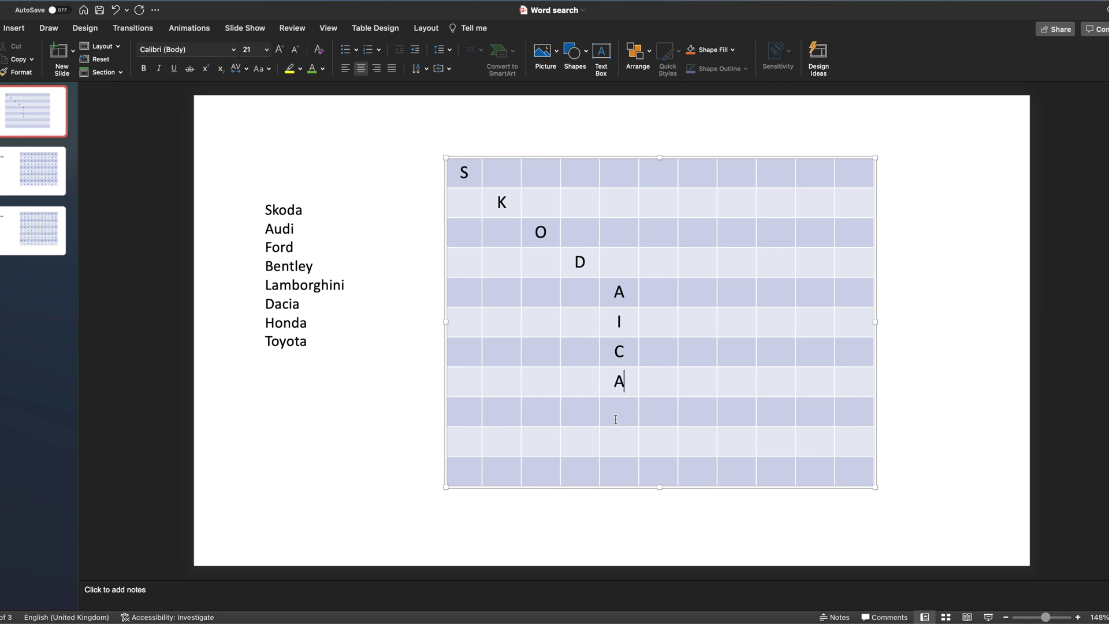
click(615, 418)
text(D)
click(653, 236)
Spell FORD across row 3 in columns 6 to 9
text(F)
click(699, 237)
text(O)
click(732, 238)
text(R)
click(774, 238)
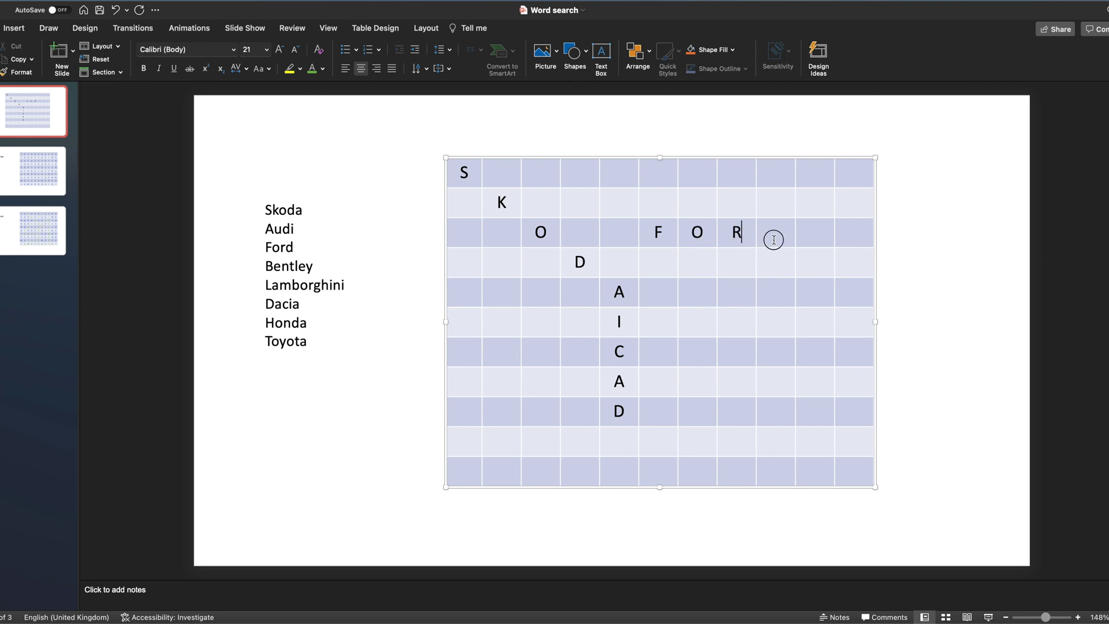
text(D)
Add A, N, O, H around the D in column 9 so HONDA reads upward
click(771, 203)
text(A)
click(777, 260)
text(O)
click(774, 295)
click(773, 328)
text(H)
click(777, 291)
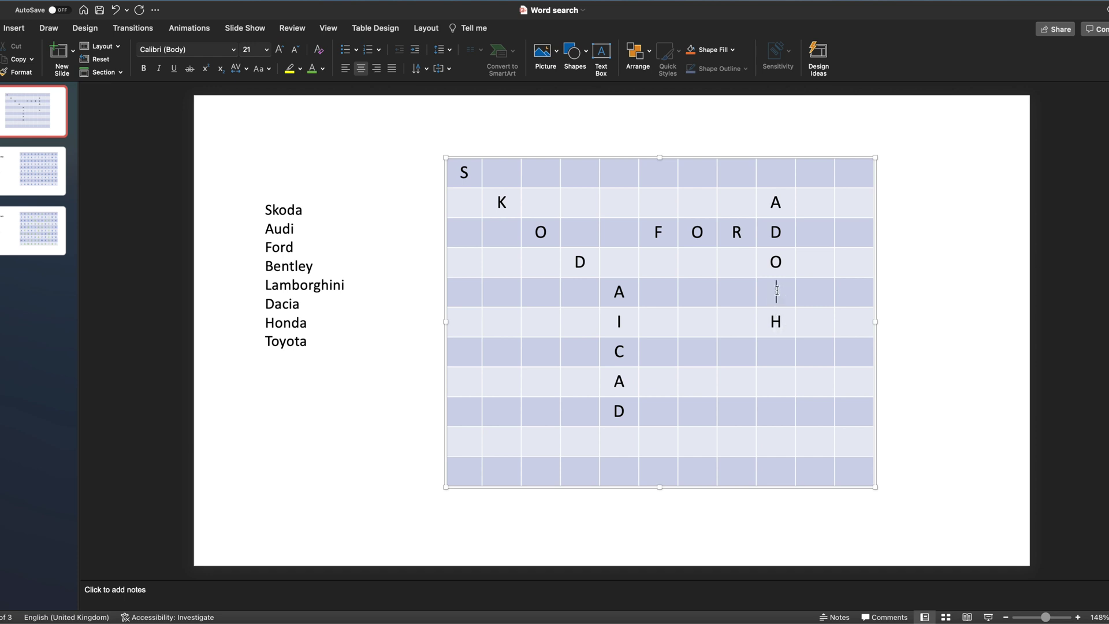
text(O)
drag(784, 262, 770, 261)
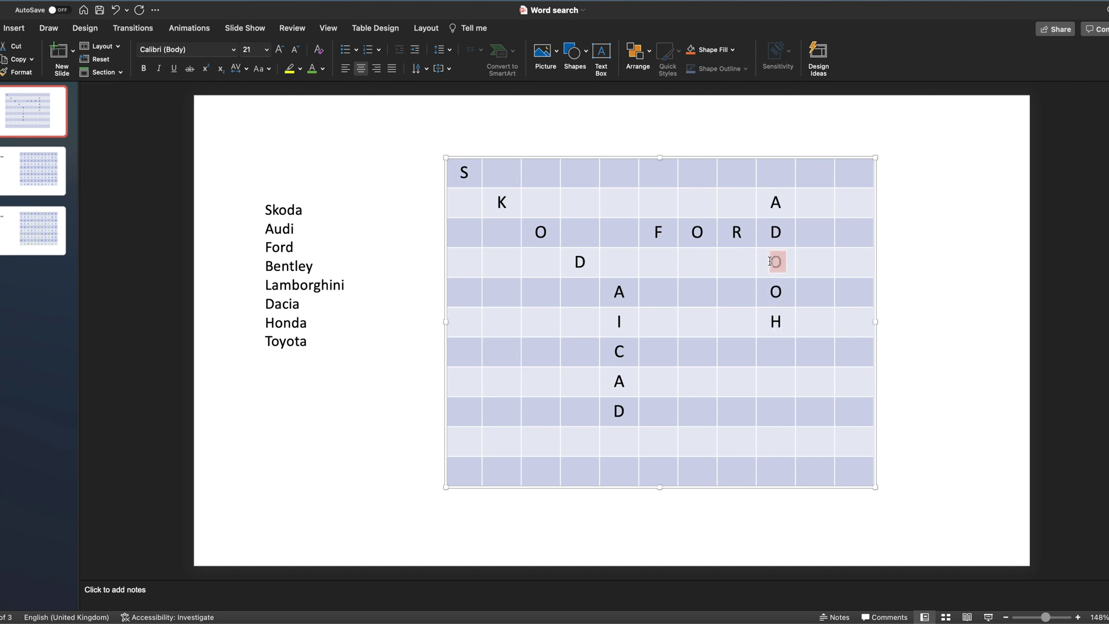
text(N)
click(465, 441)
Type L, A, M, B, O, R, G, I, N, I across row 10 cell by cell
text(L)
key(Tab)
text(A)
key(Tab)
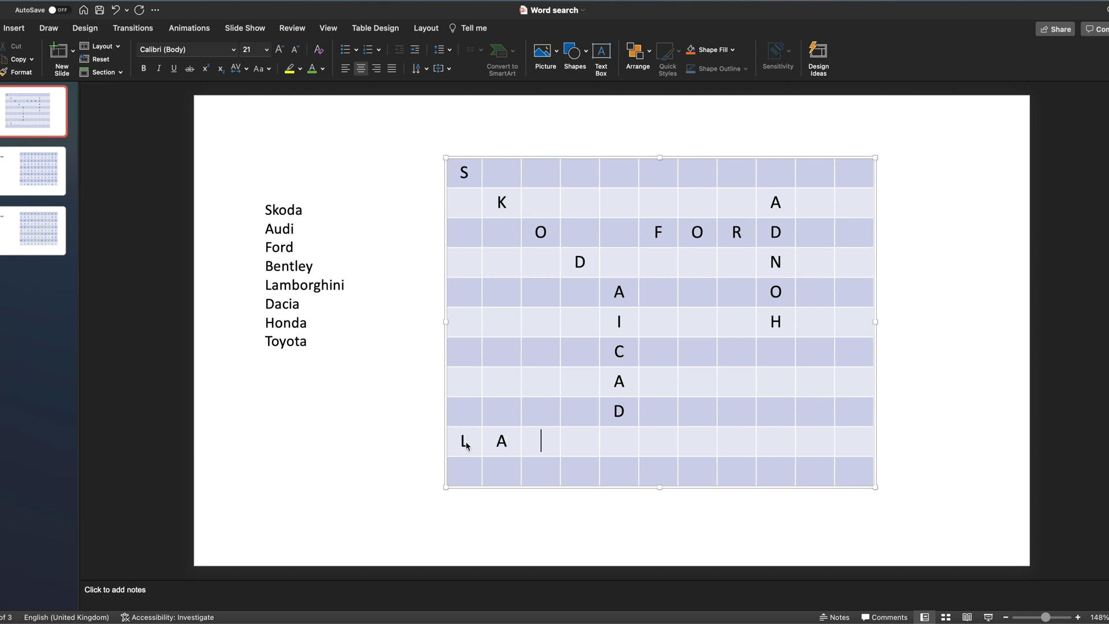
text(M)
key(Tab)
text(N)
key(BackSpace)
text(B)
key(Tab)
text(O)
key(Tab)
text(R)
key(Tab)
text(G)
key(Tab)
text(I)
key(Tab)
text(N)
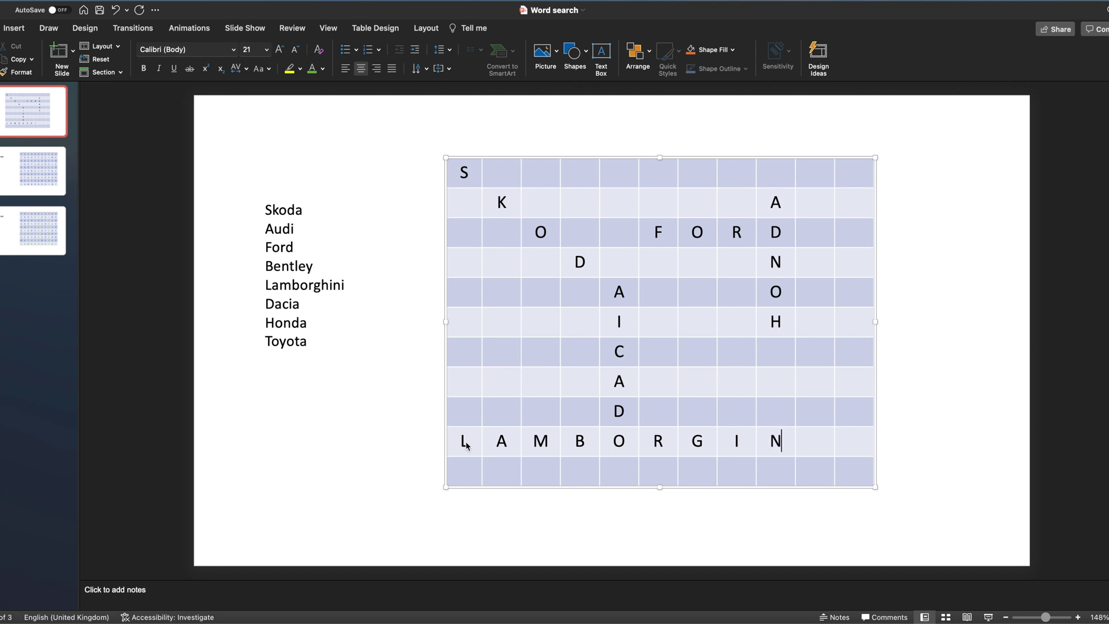
key(Tab)
text(I)
Correct the last row 10 cells to H, I, N, I, completing LAMBORGHINI
double_click(739, 442)
text(H)
double_click(779, 442)
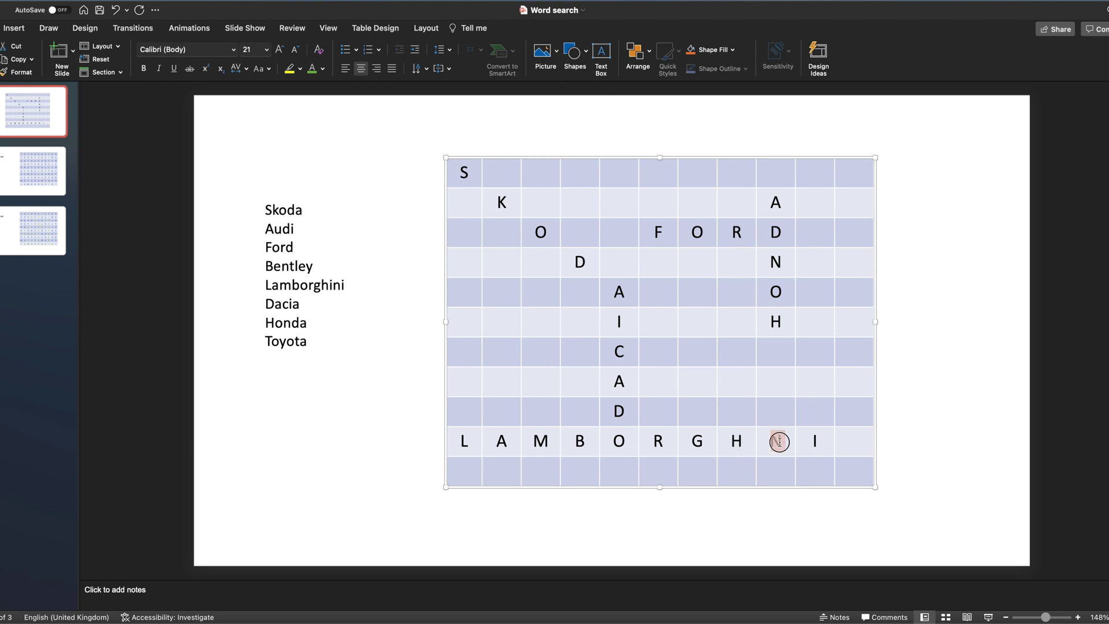
text(I)
click(815, 443)
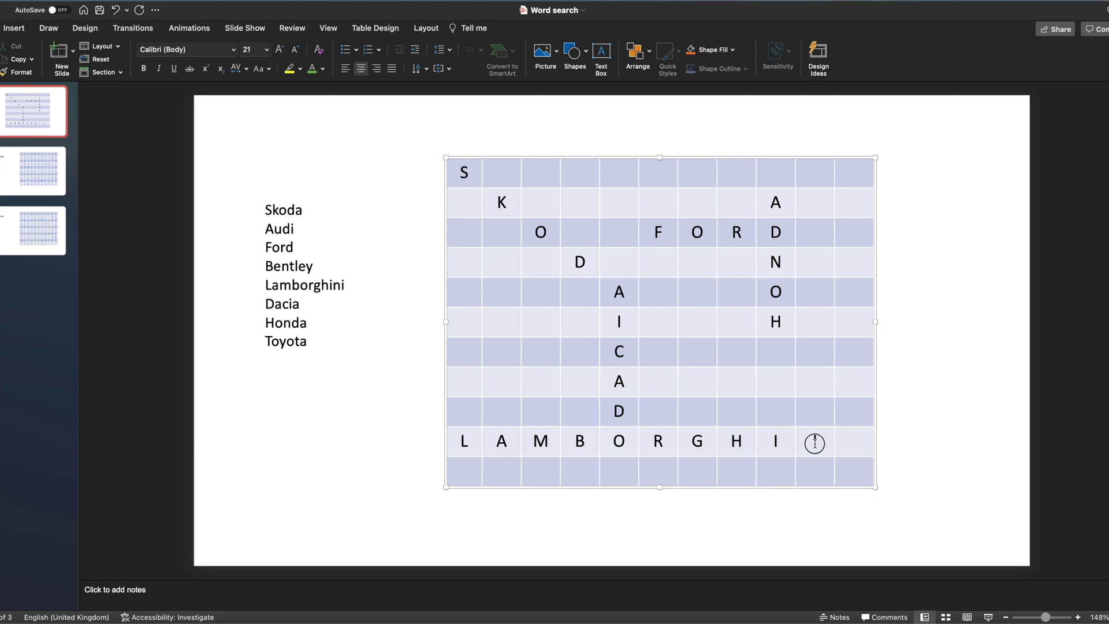
text(N)
click(846, 443)
text(I)
click(501, 172)
Put T in the top row's second cell and H in its fourth cell
text(T)
click(584, 181)
text(H)
click(549, 174)
click(7, 179)
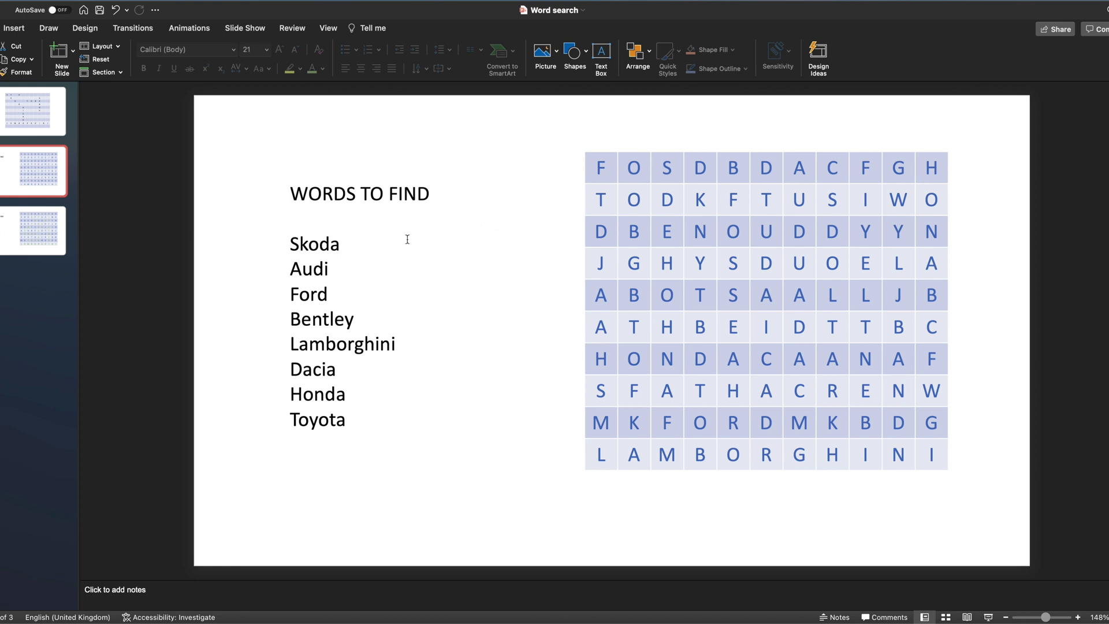
Check slide 3's answer copy with green words, then return to slide 2
click(8, 247)
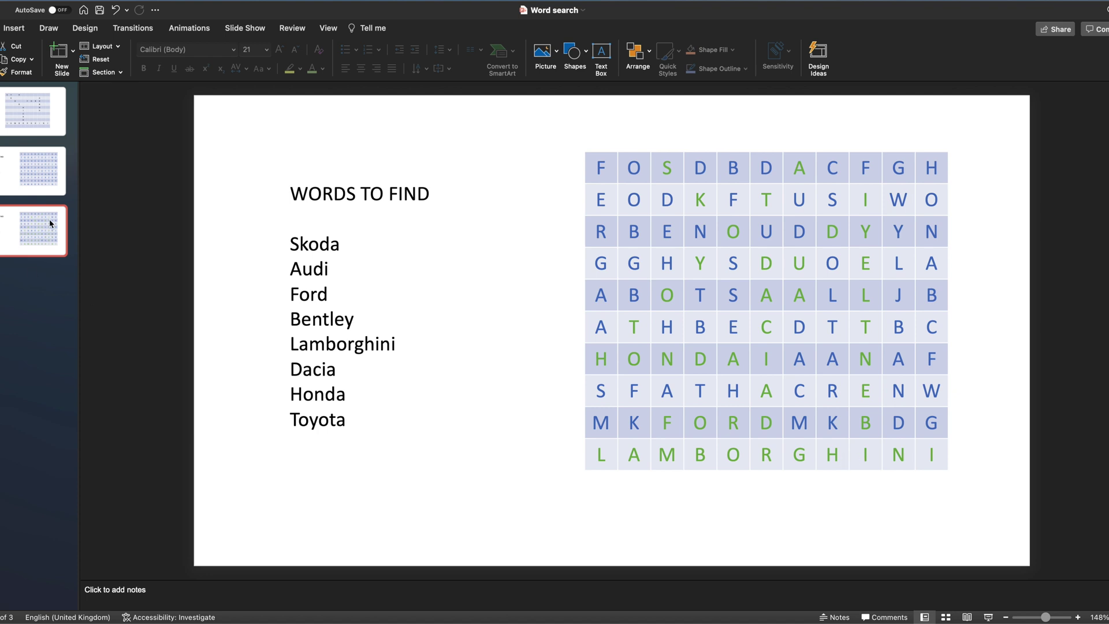
click(8, 186)
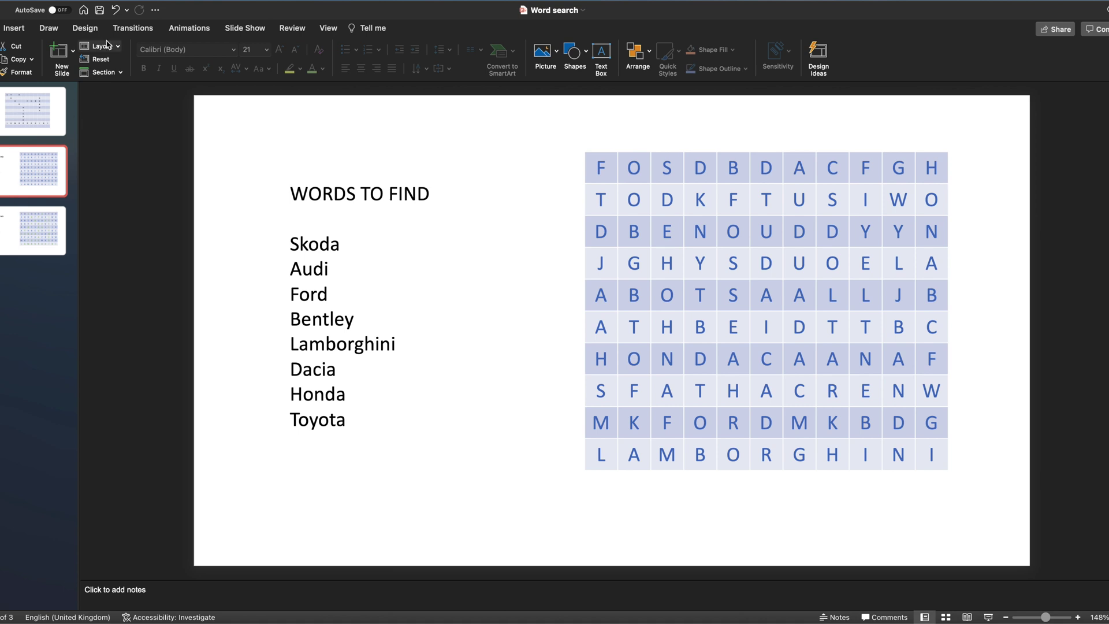
With a red Draw-tab pen, strike through HONDA (row 7), LAMBORGHINI (bottom row) and FORD (row 9)
click(49, 29)
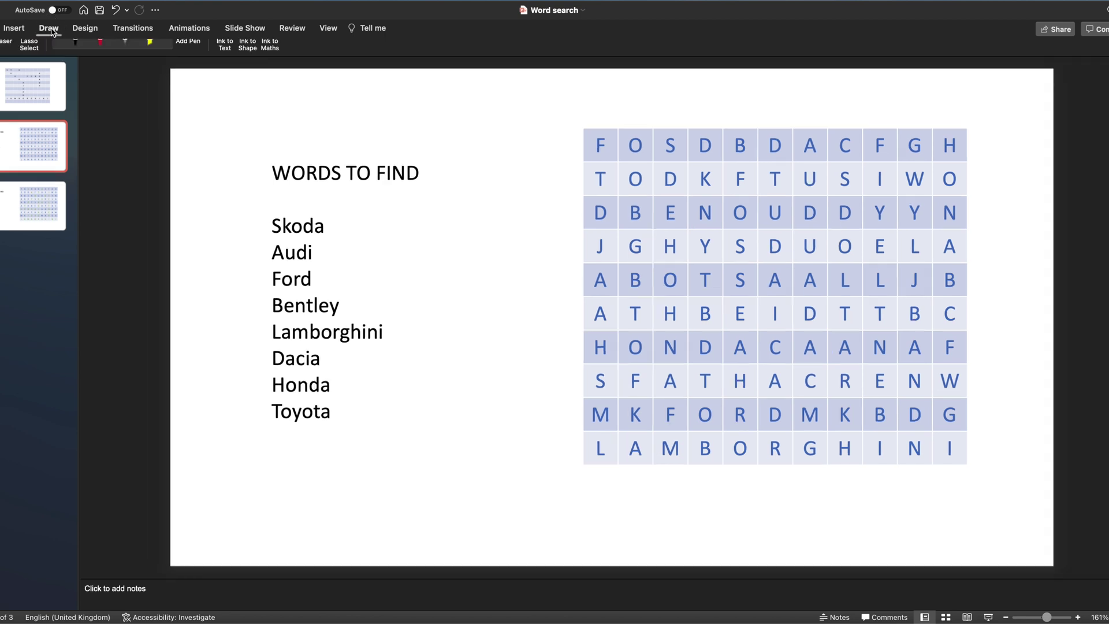
click(103, 61)
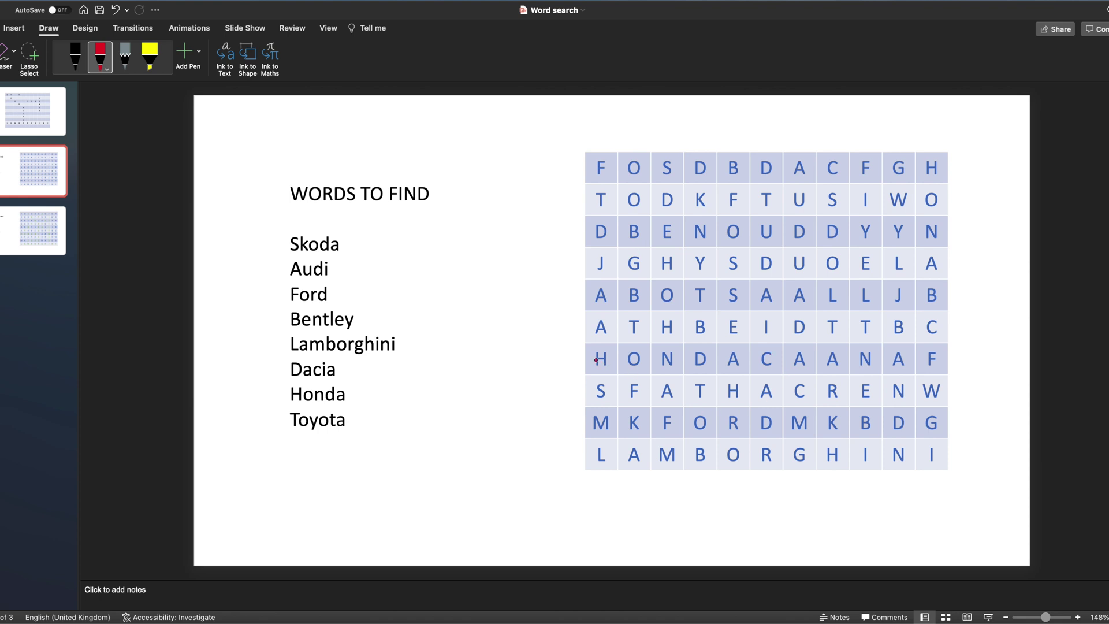
drag(596, 360, 741, 363)
drag(593, 456, 931, 454)
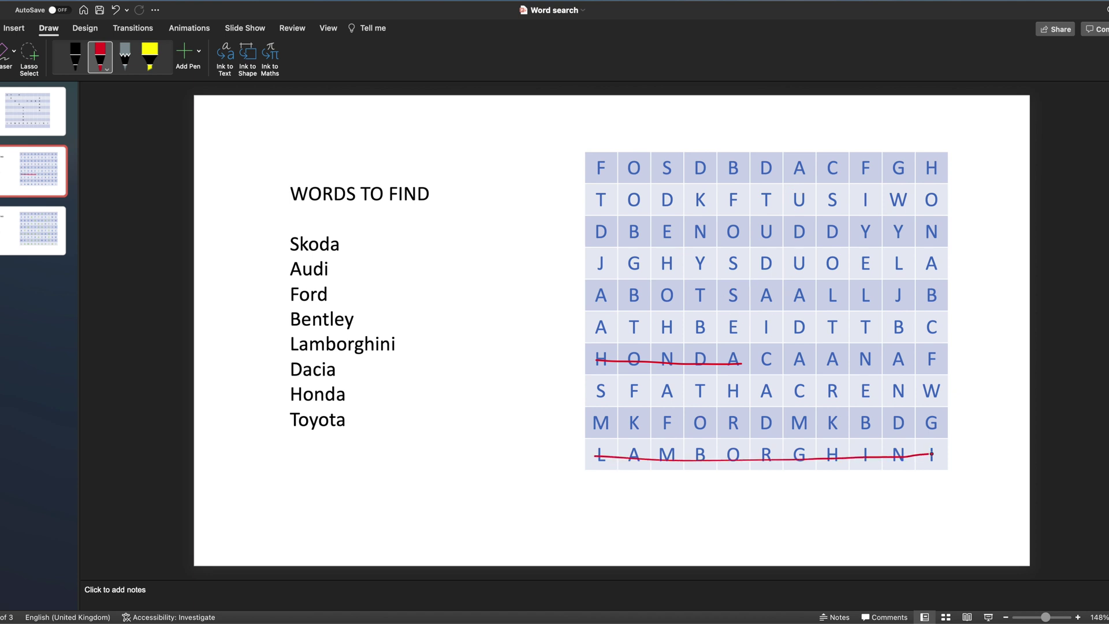
drag(665, 424, 771, 426)
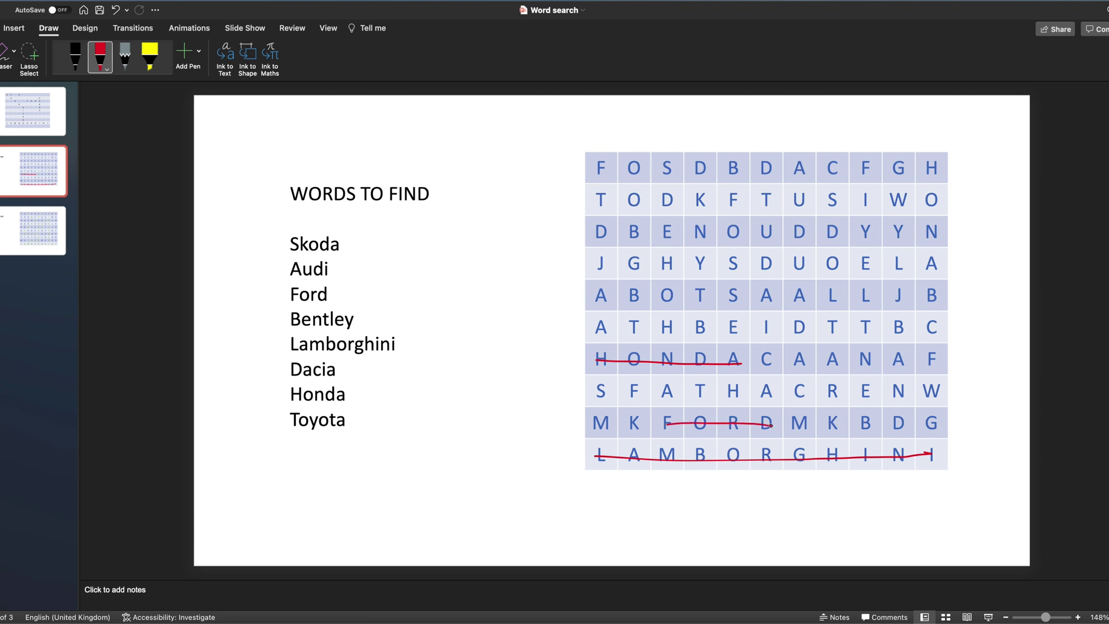